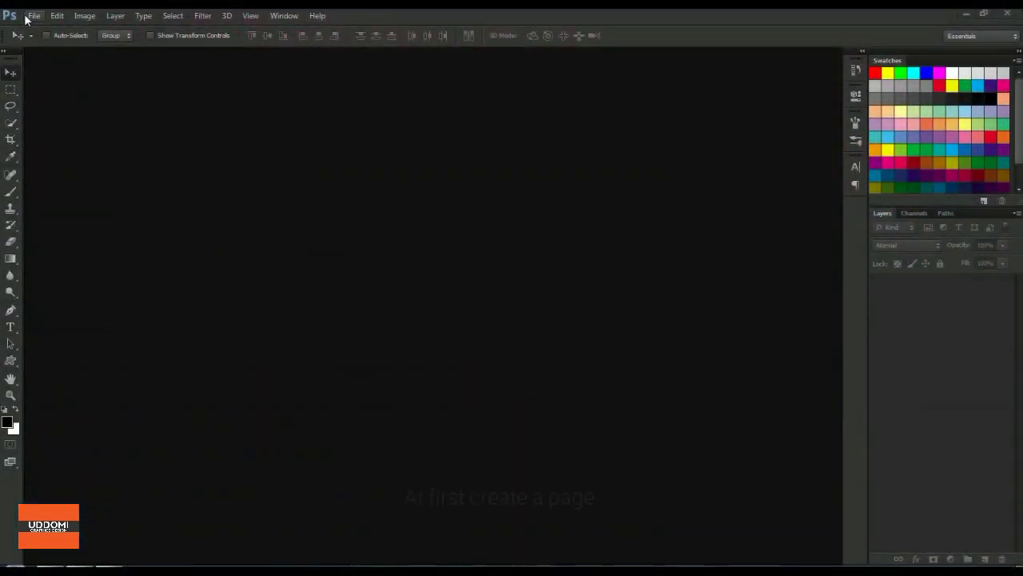
- Create a document named 'tutorial': 1600 × 900 px, 72 resolution, transparent background
click(32, 17)
click(50, 31)
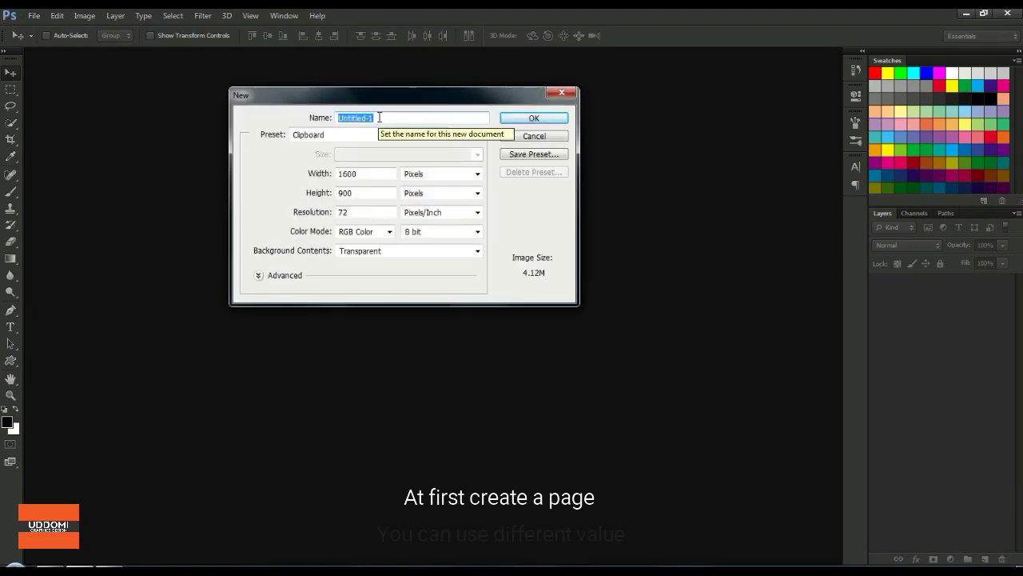
text(tutoria)
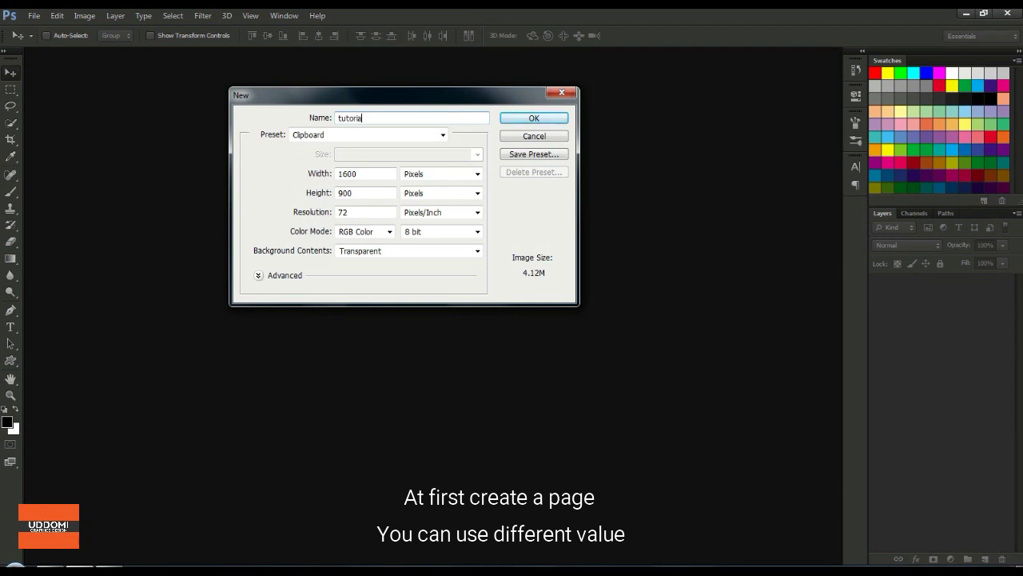
text(l)
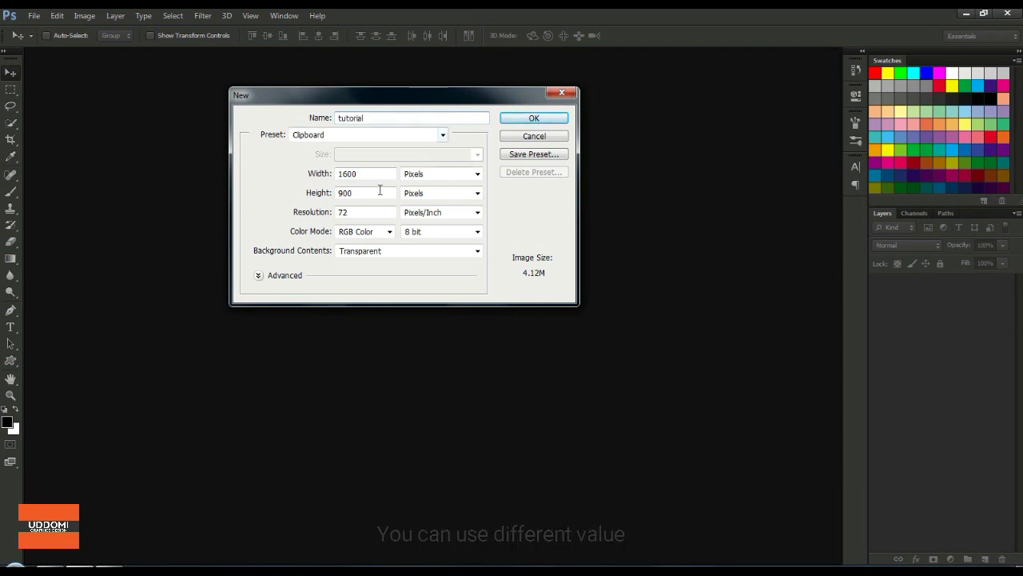
click(377, 192)
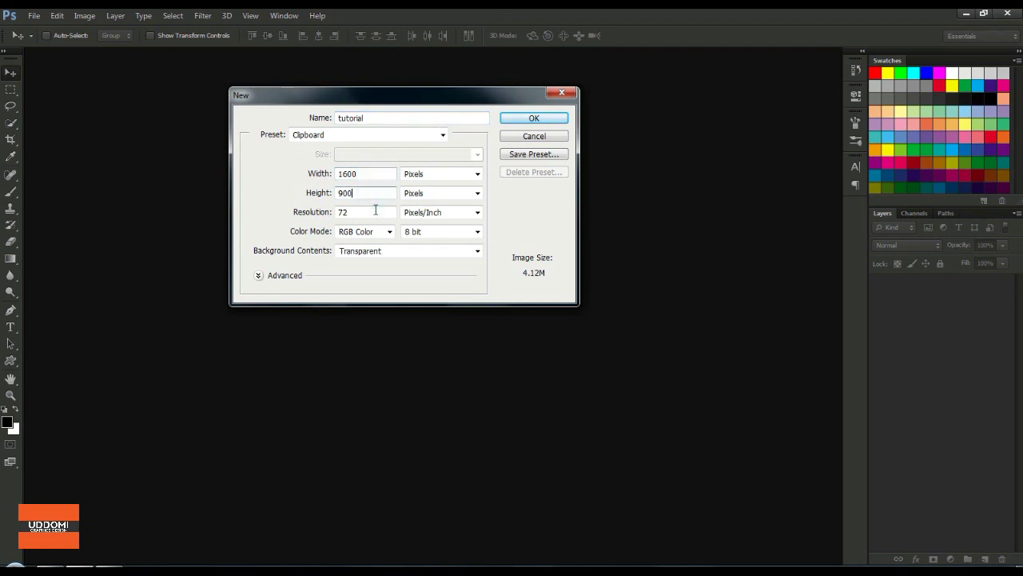
click(374, 211)
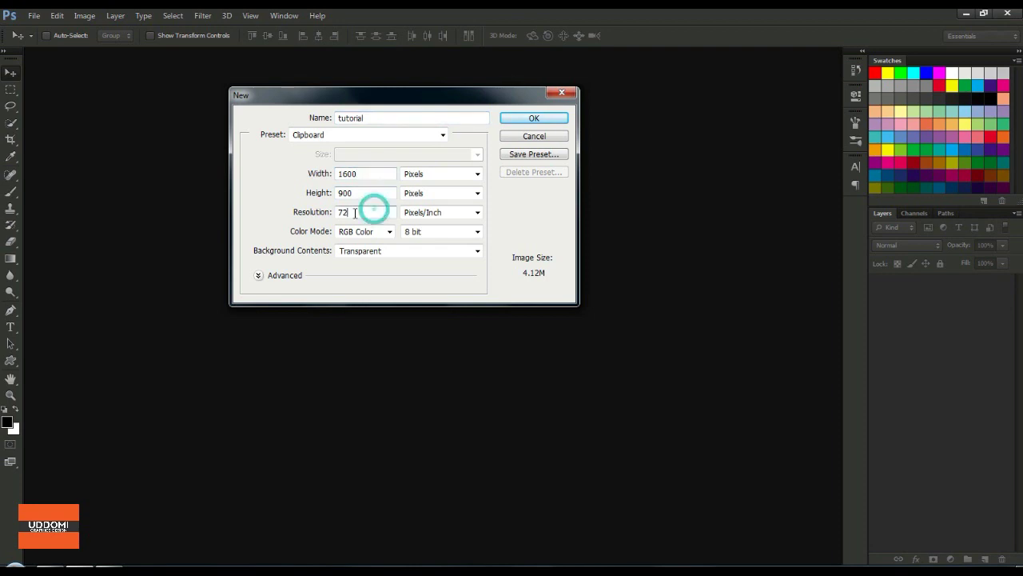
click(536, 118)
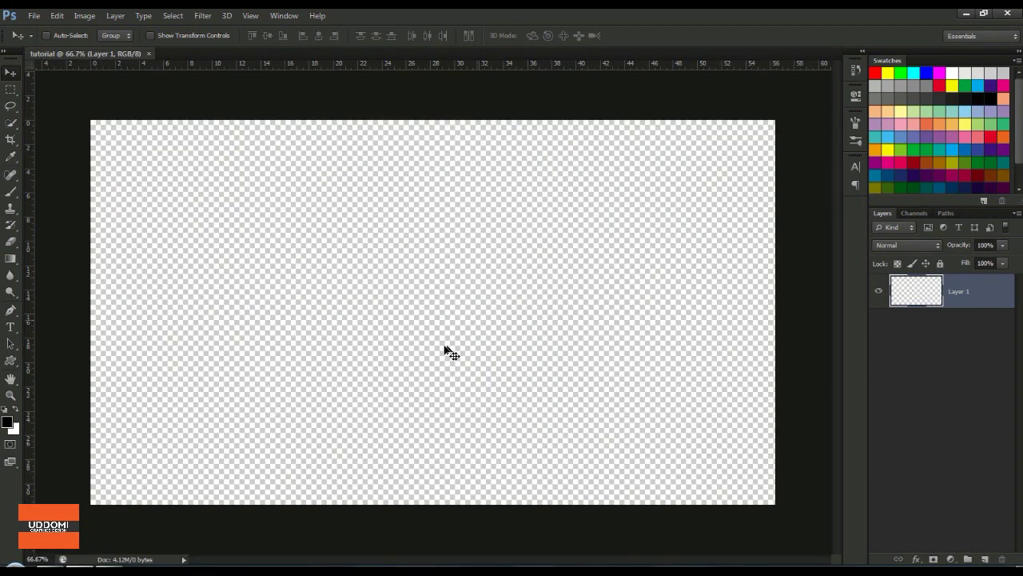
- Fill Layer 1 solid black with the Paint Bucket and add an empty Layer 2 above it
scroll(449, 352, down, 3)
scroll(447, 352, up, 1)
scroll(444, 349, up, 1)
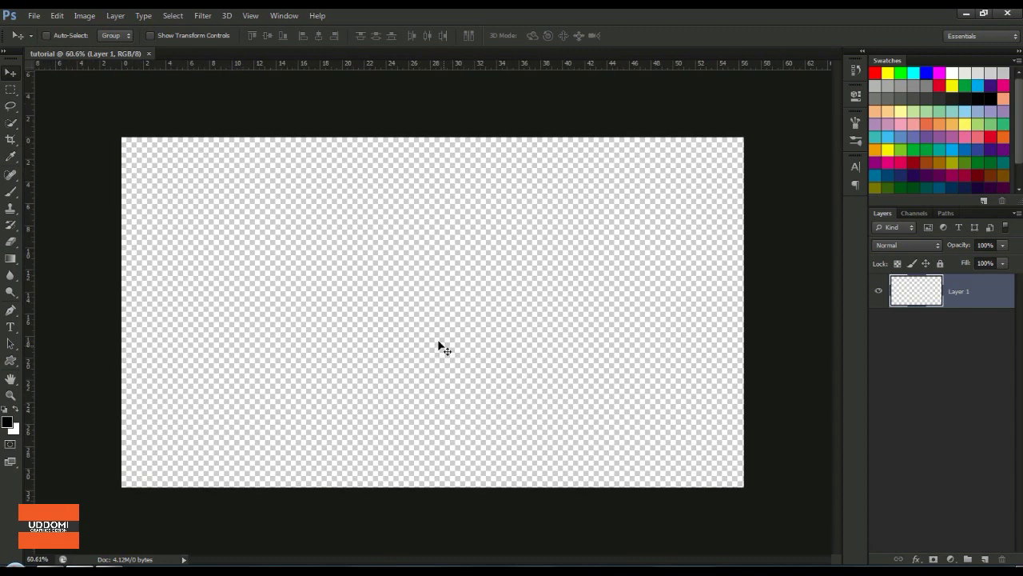
click(10, 259)
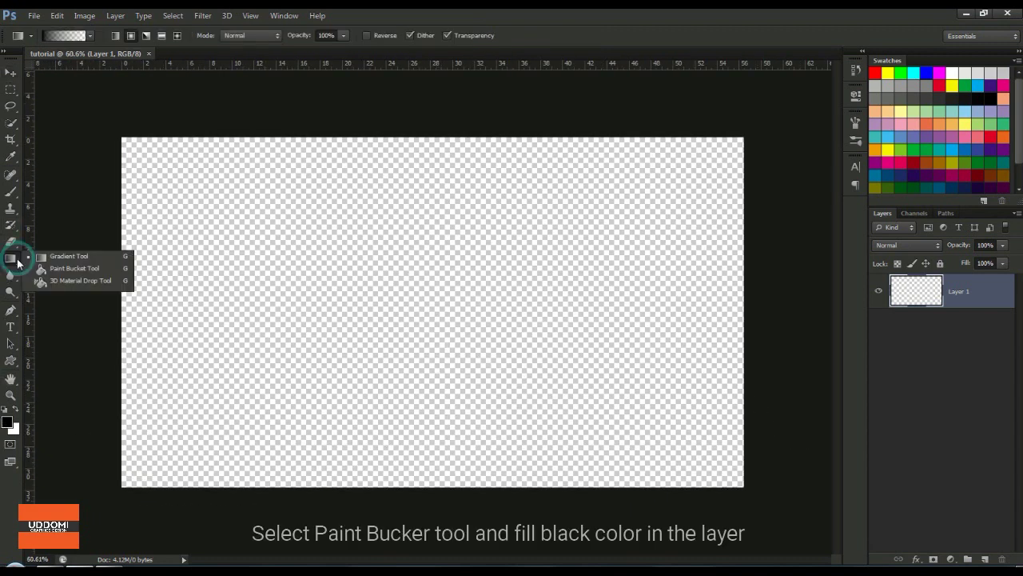
click(80, 269)
click(399, 273)
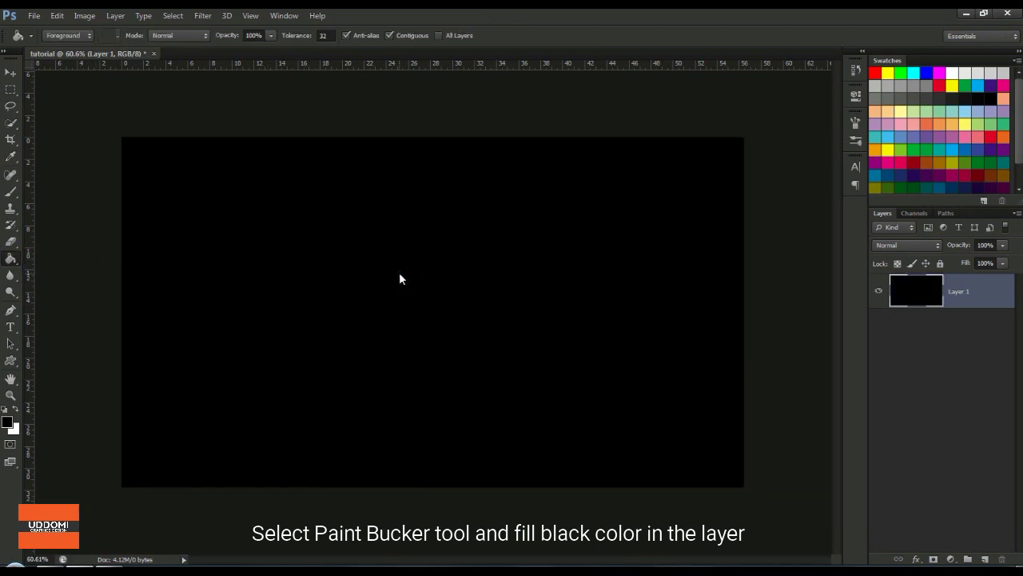
click(986, 559)
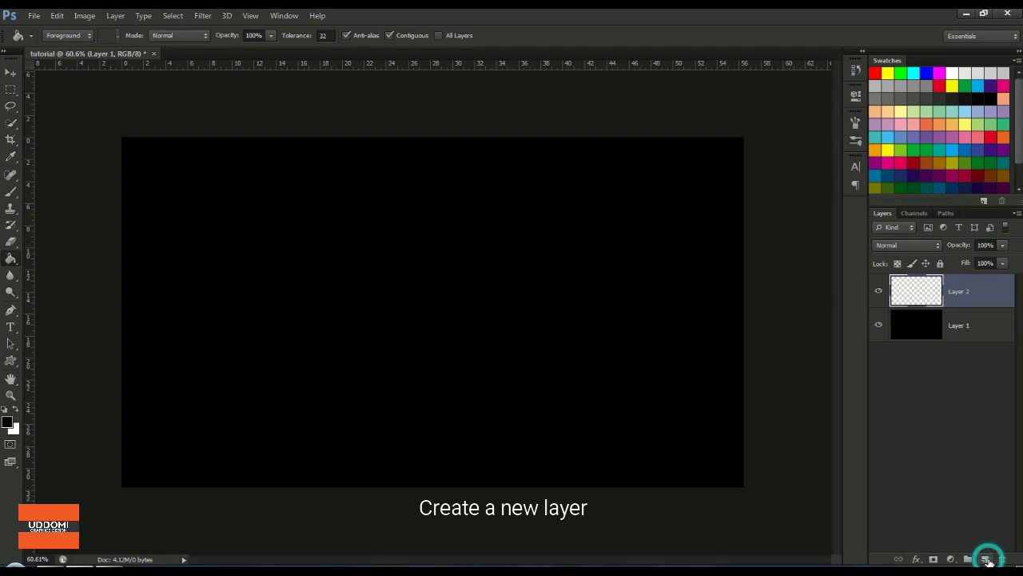
- Set the foreground colour to H 345, S 100, B 100 (#ff0040)
click(9, 426)
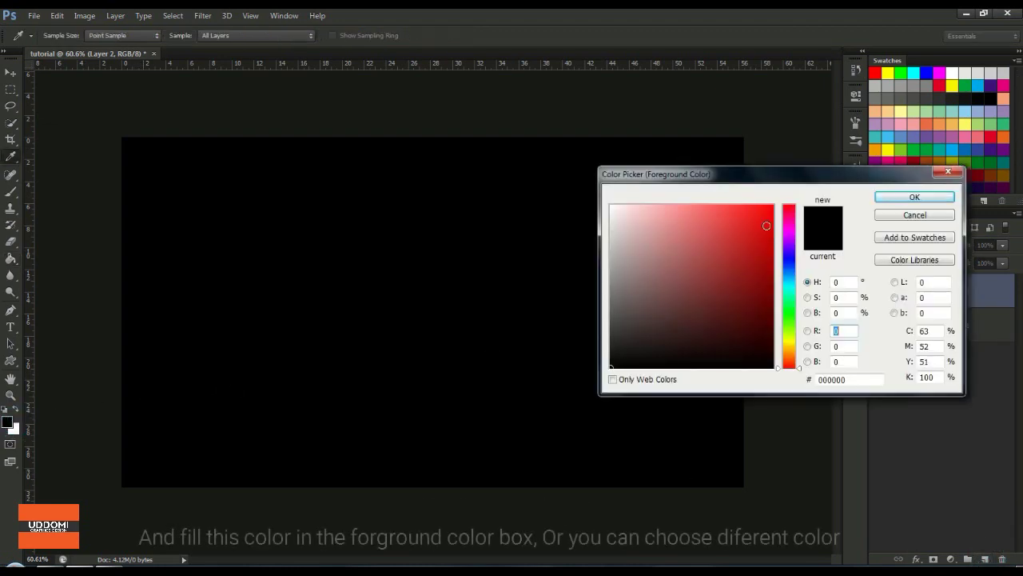
click(841, 297)
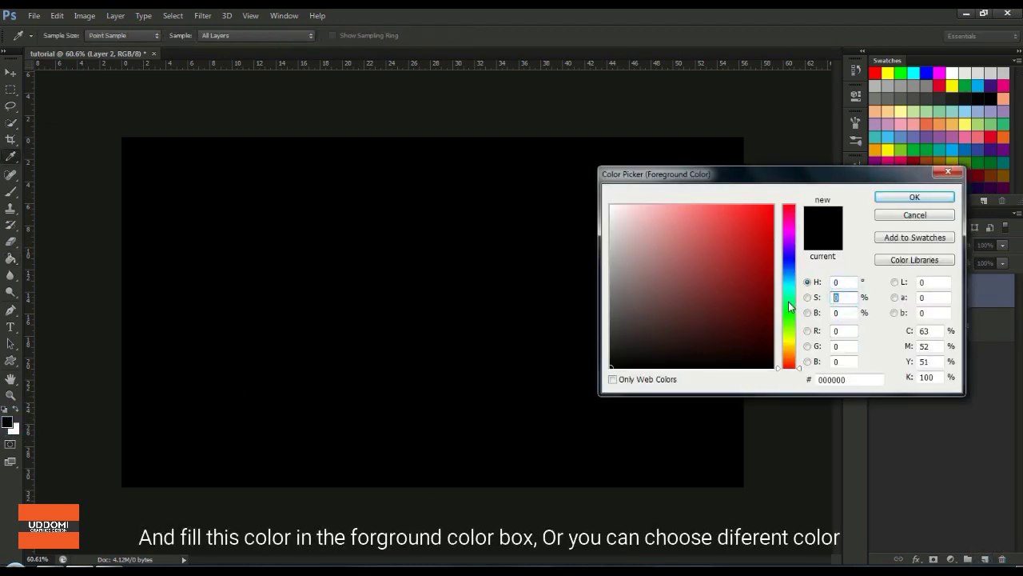
text(100)
click(840, 313)
text(100)
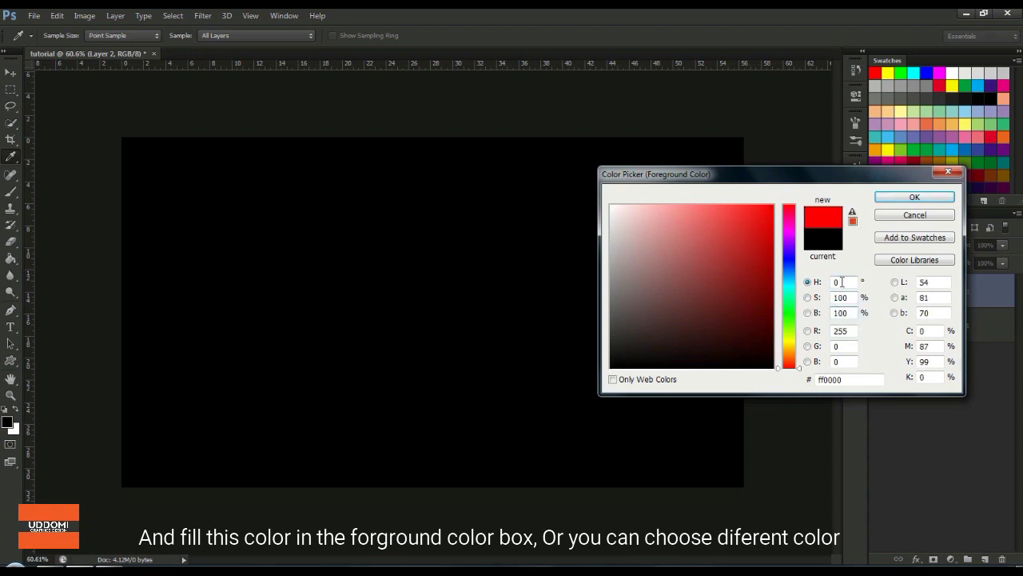
click(841, 282)
text(3)
text(45)
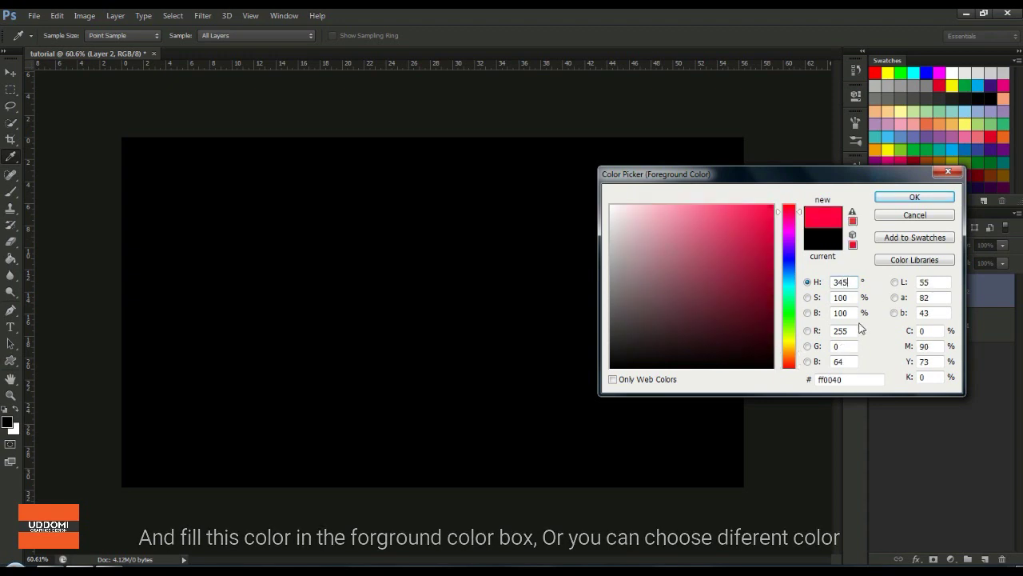
click(850, 377)
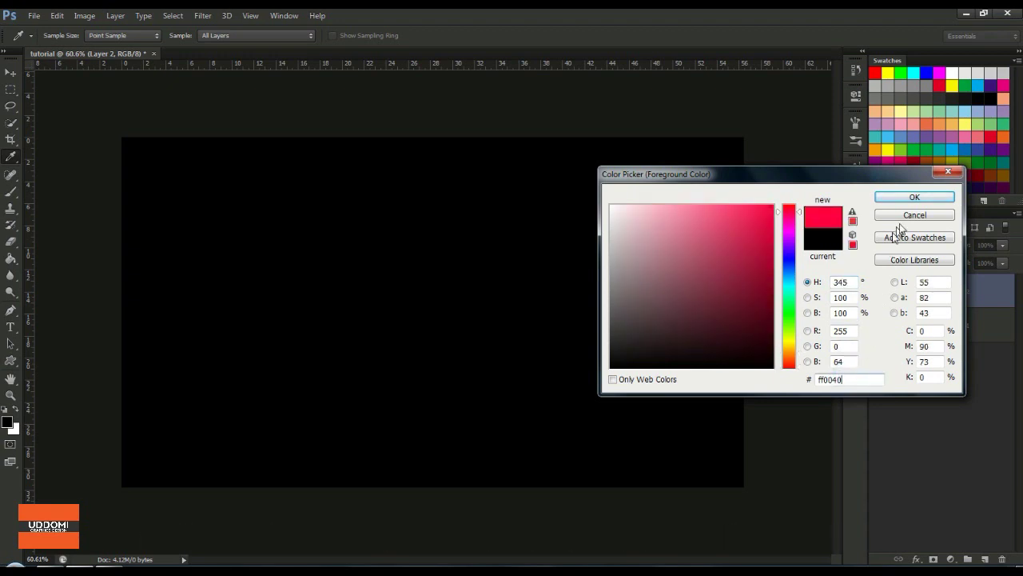
click(915, 198)
key(g)
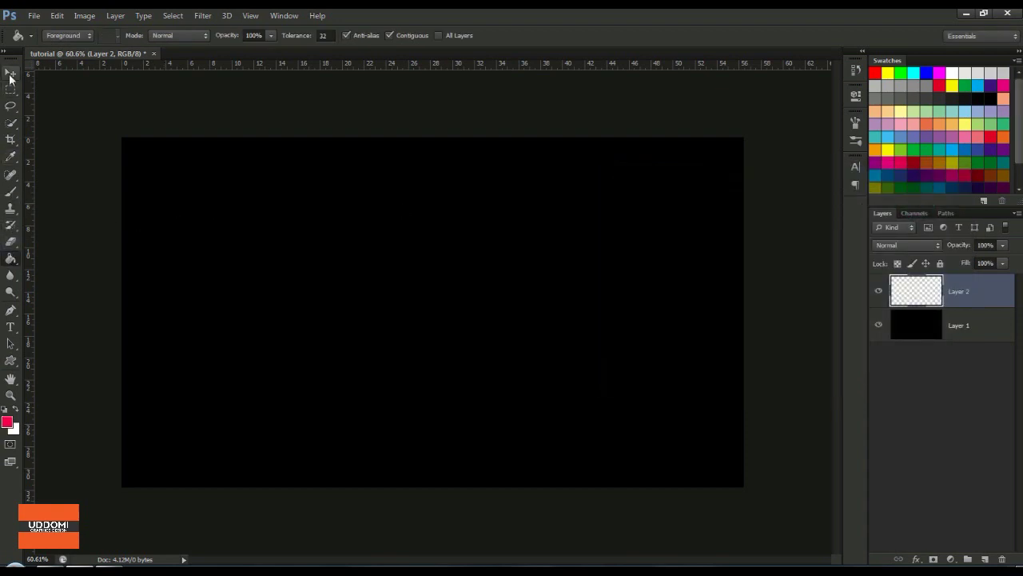
- Place a horizontal guide at the canvas top edge and a vertical guide at the centre
click(11, 72)
drag(428, 66, 425, 137)
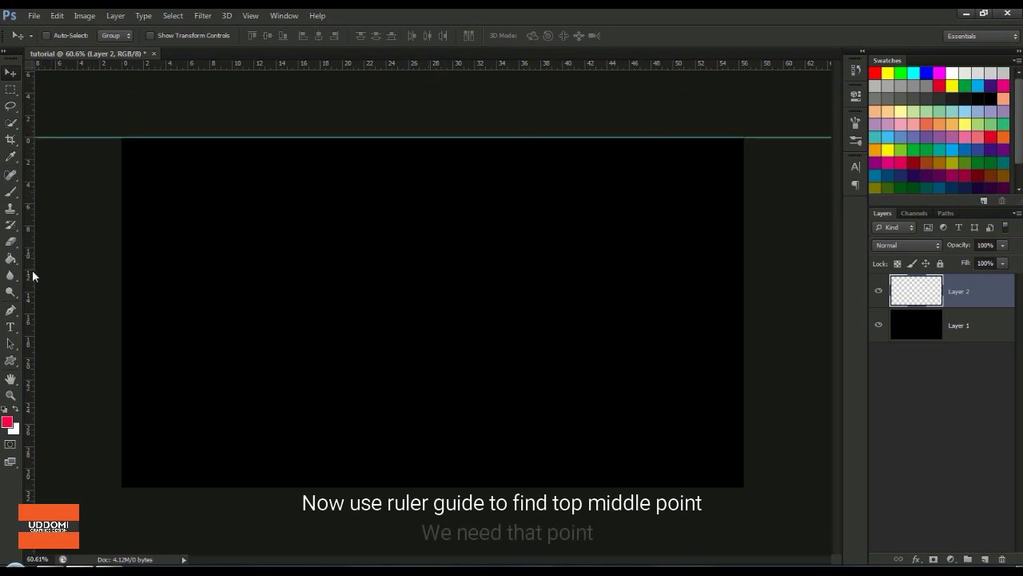
mouse_move(30, 272)
mouse_down()
mouse_move(473, 306)
mouse_move(425, 304)
mouse_up()
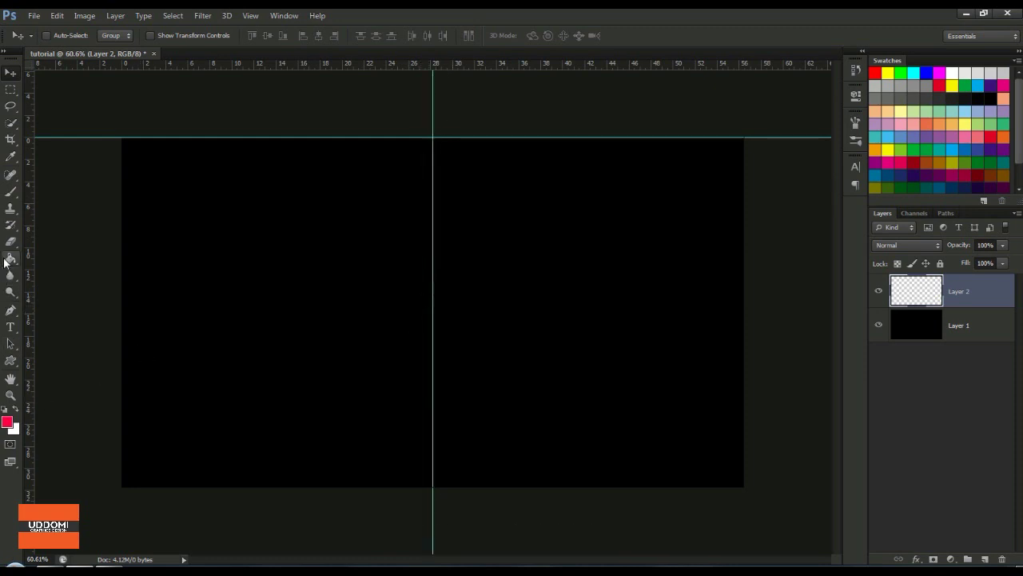
- Set up the Gradient tool with a Foreground to Transparent preset in Radial style
click(10, 258)
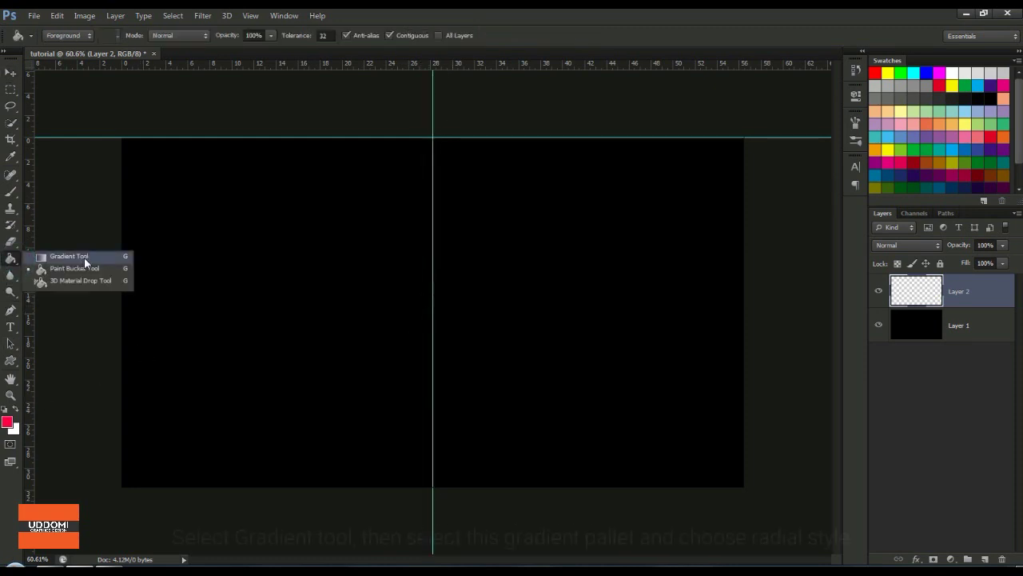
click(85, 257)
click(9, 423)
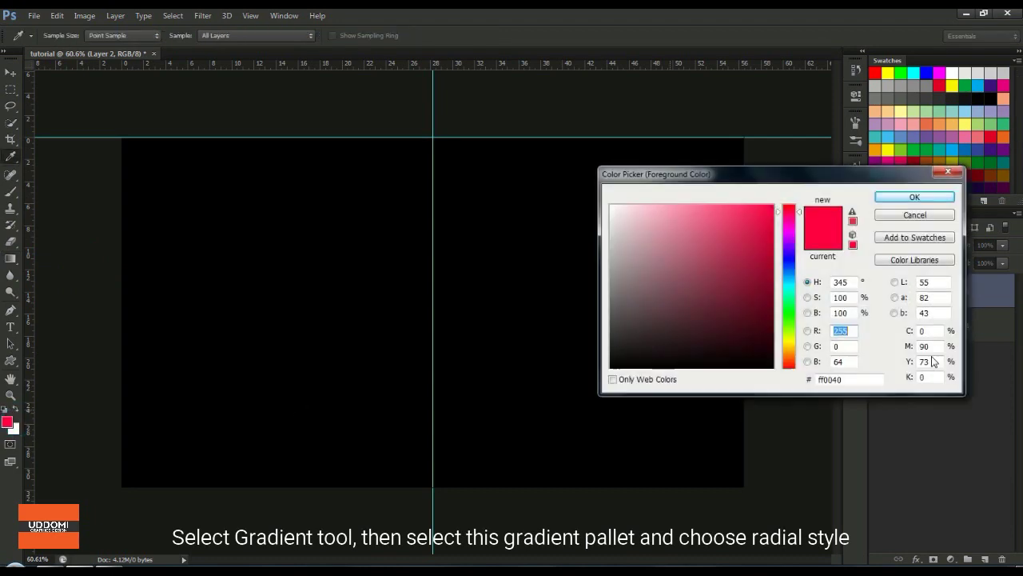
click(915, 197)
click(58, 36)
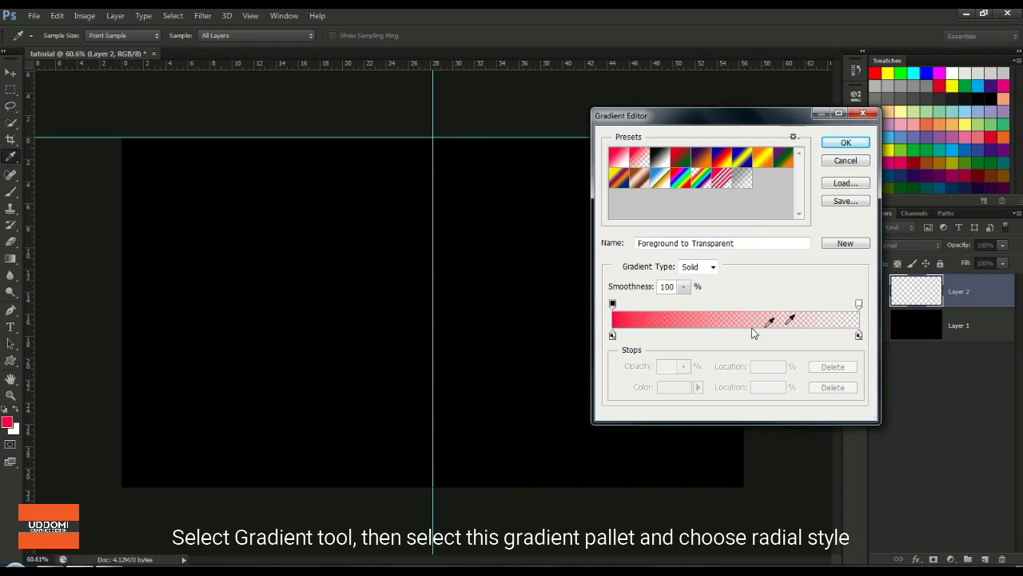
click(846, 143)
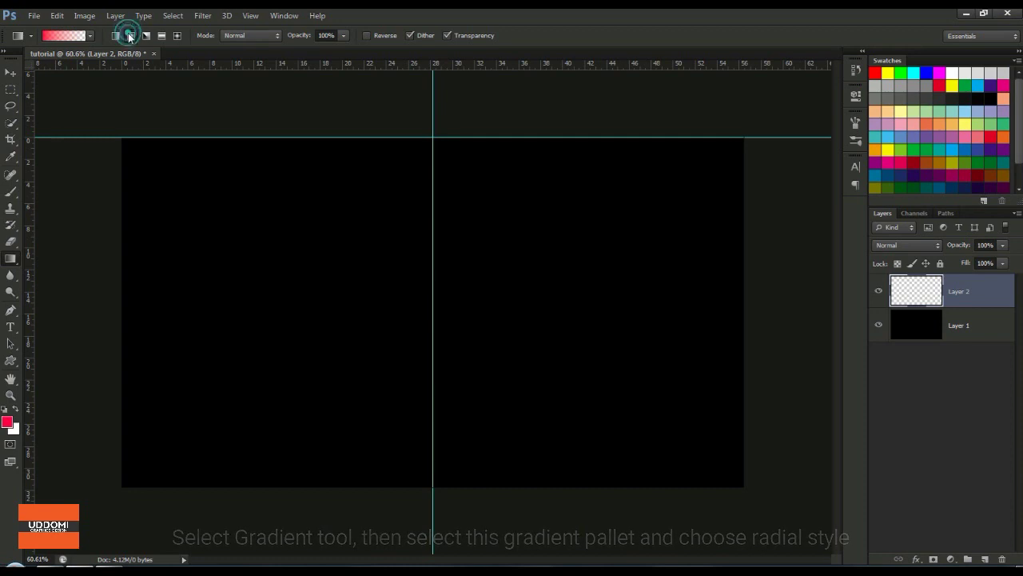
click(131, 36)
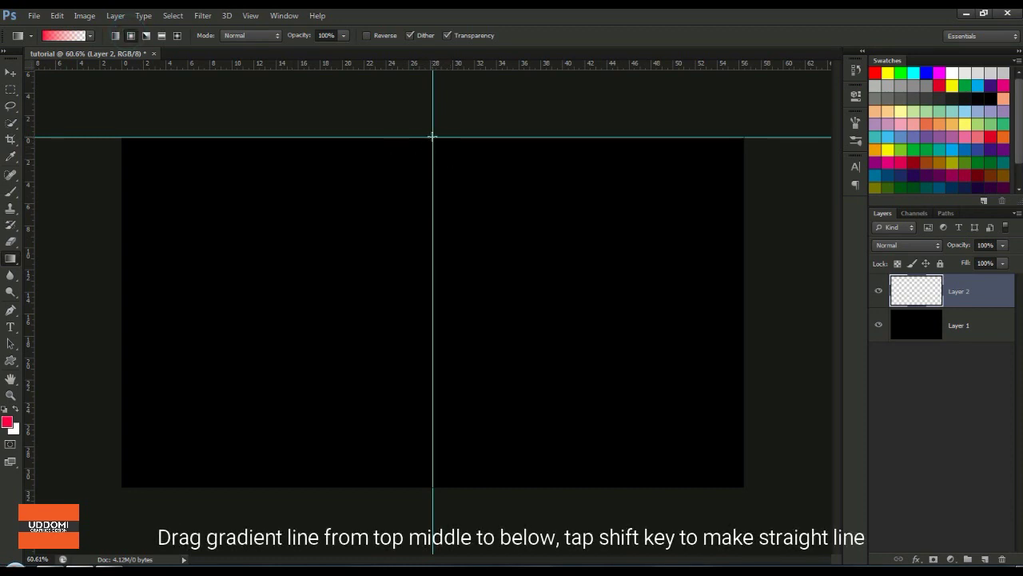
- Shift-drag a radial pinkish-red glow straight down from the top-centre guide intersection
drag(432, 137, 466, 452)
key(shift)
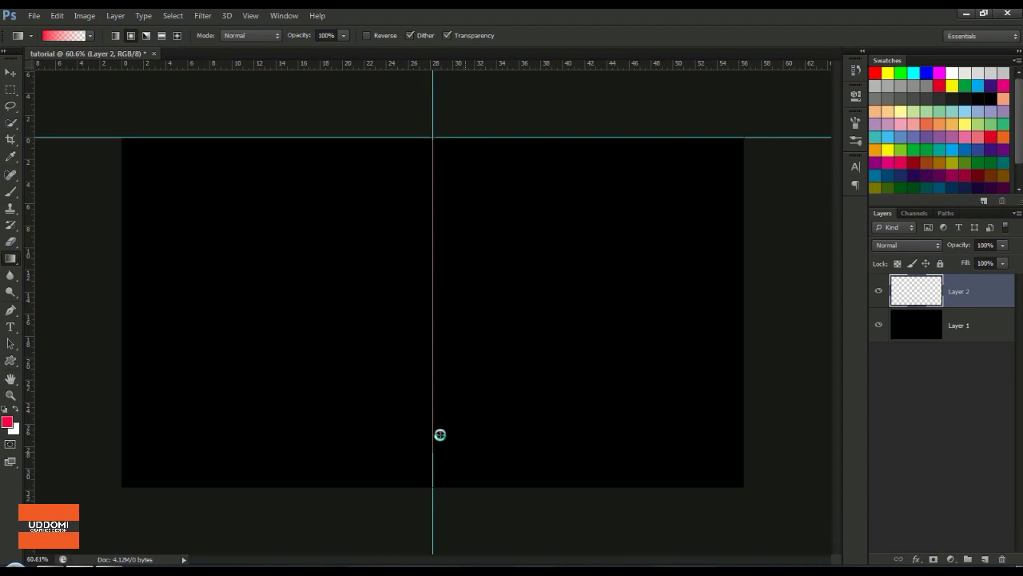
drag(439, 434, 440, 435)
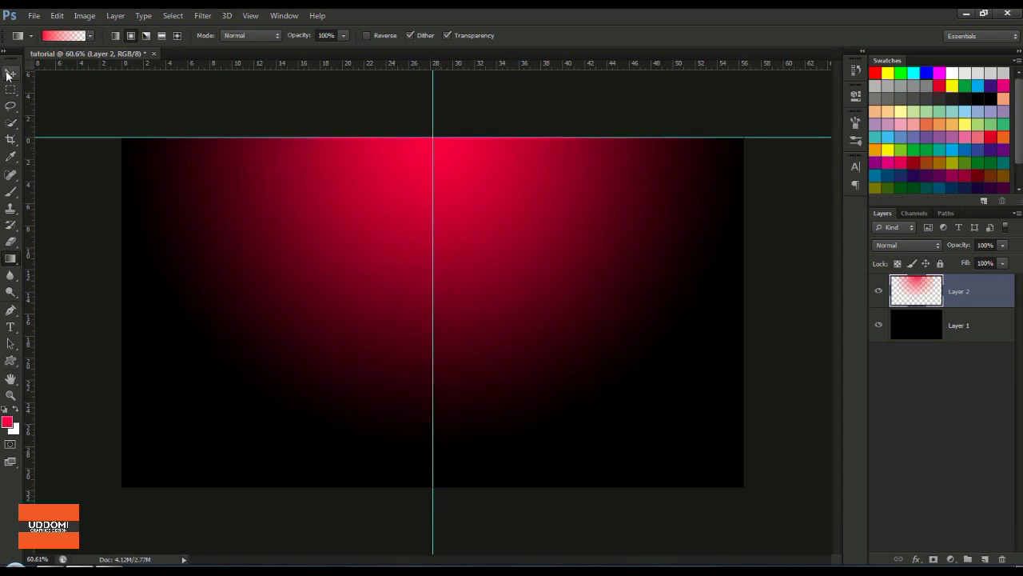
click(10, 73)
- Clear all guides and stamp the visible layers into a new merged Layer 3
click(250, 16)
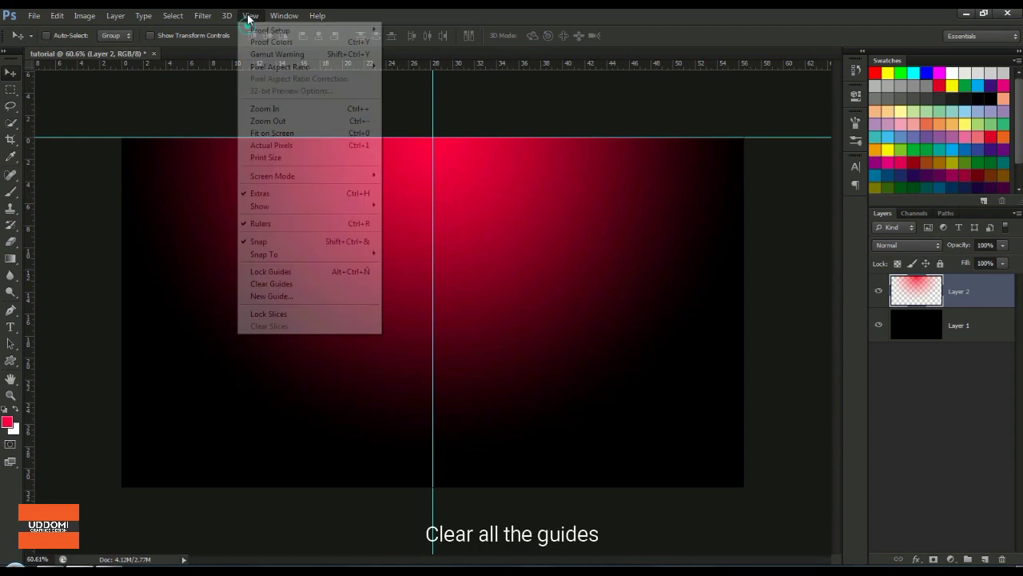
click(286, 284)
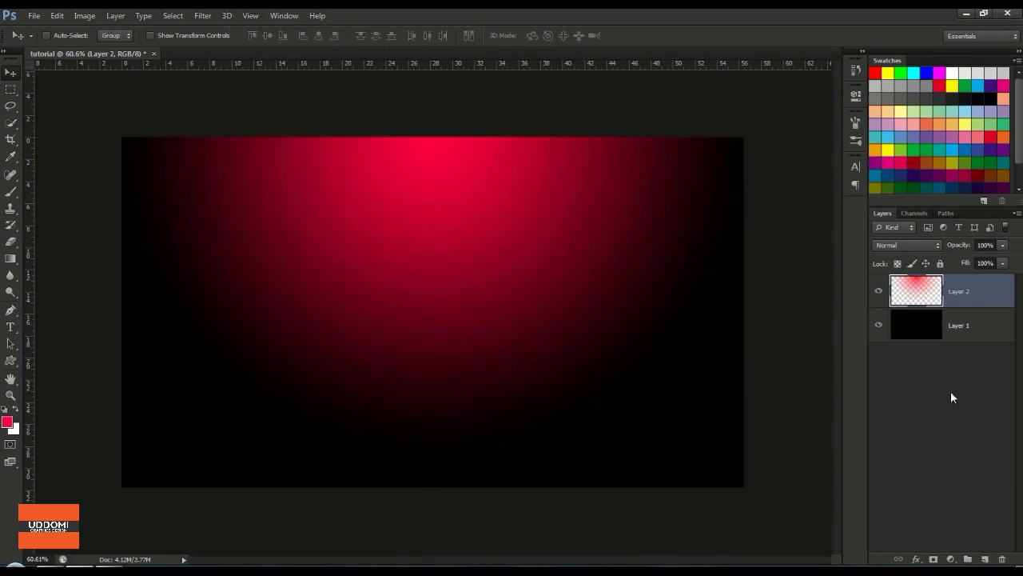
key(ctrl+shift+alt+e)
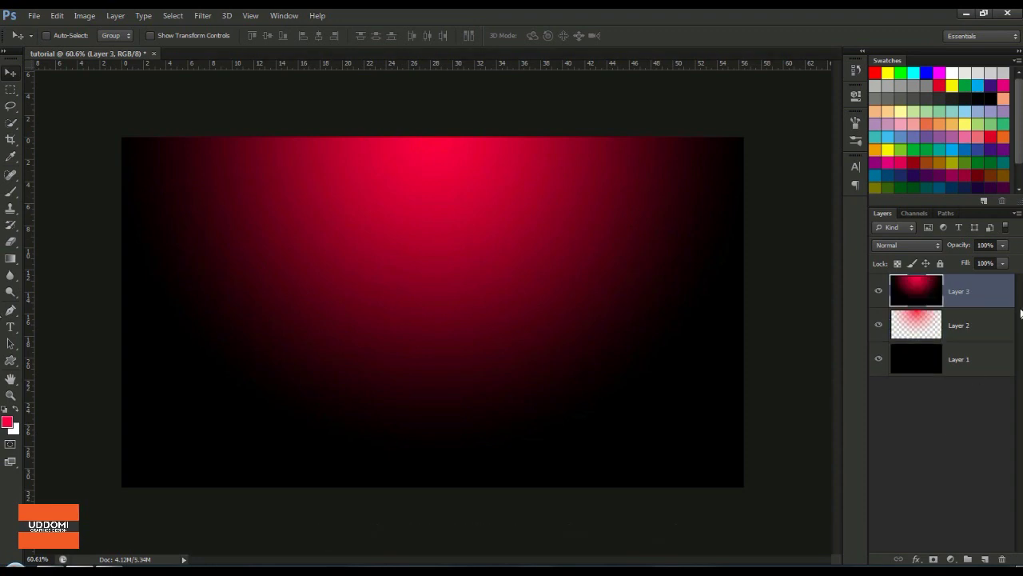
- Hide Layers 1 and 2, keeping the merged Layer 3 selected
click(878, 360)
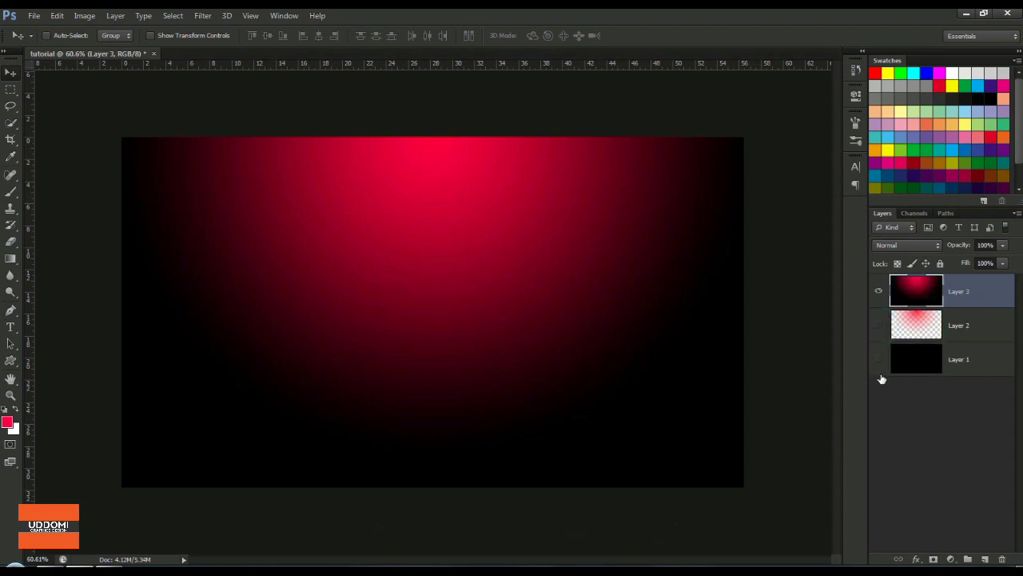
click(939, 475)
click(1008, 307)
click(205, 16)
mouse_move(214, 181)
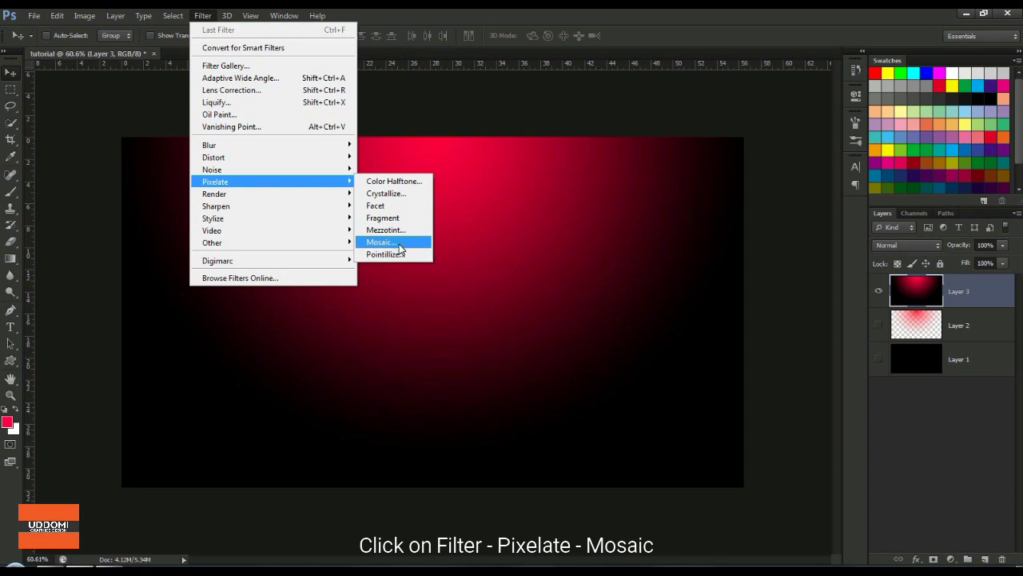
- Apply the Pixelate Mosaic filter to Layer 3
click(388, 242)
click(520, 303)
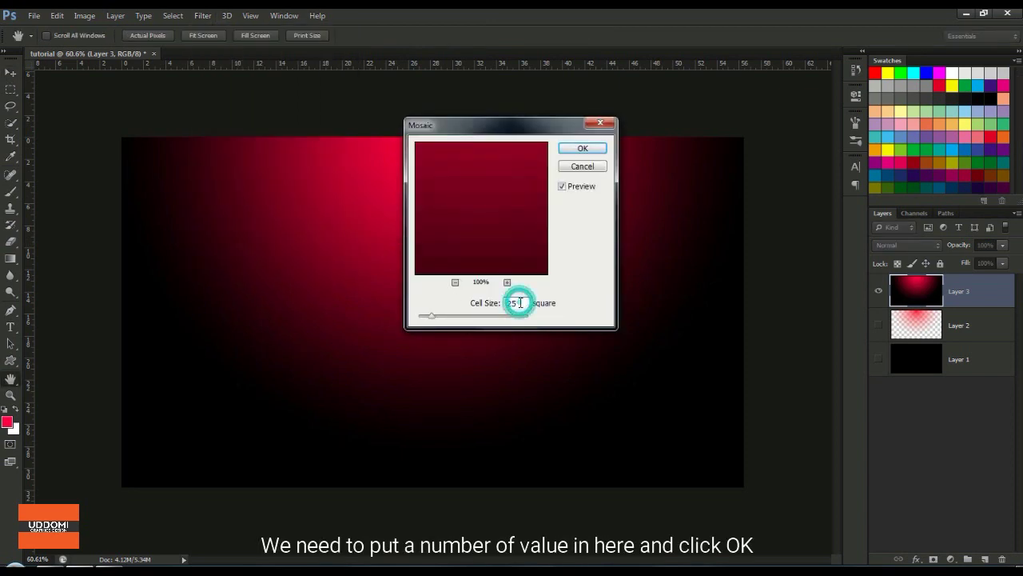
click(593, 150)
scroll(264, 56, up, 1)
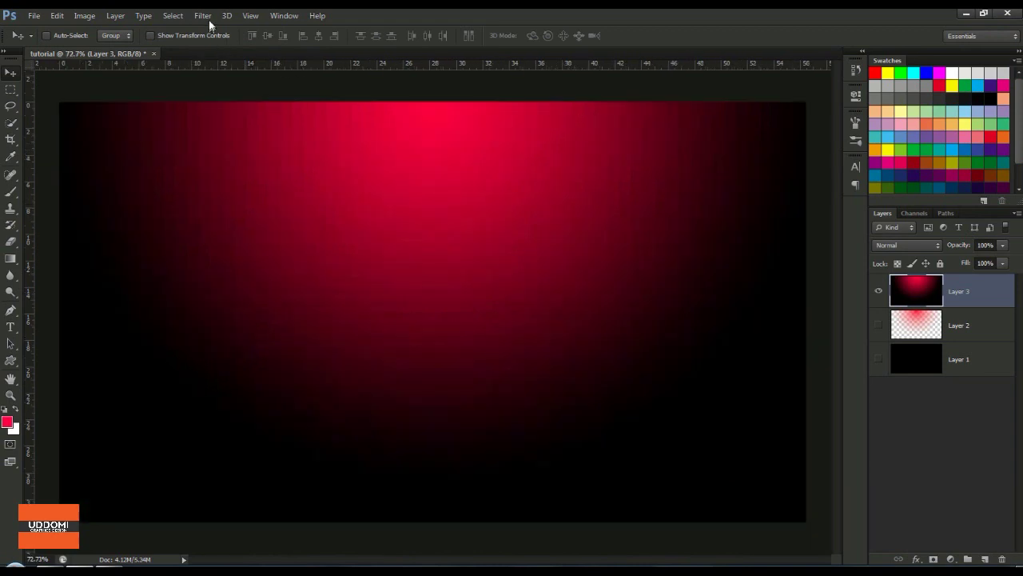
- Apply Pixelate > Crystallize to Layer 3 with a cell size of 80
click(202, 15)
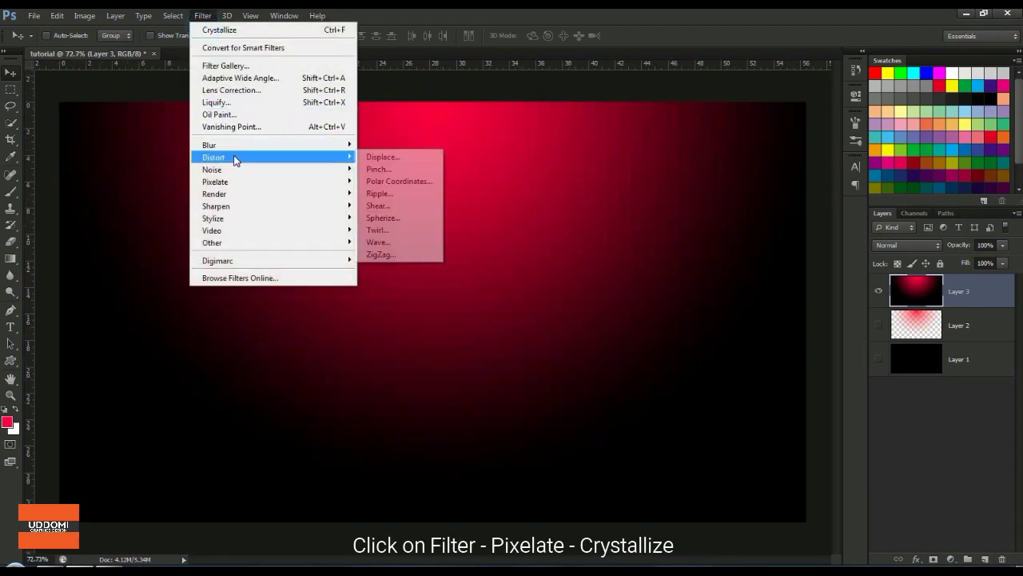
mouse_move(215, 182)
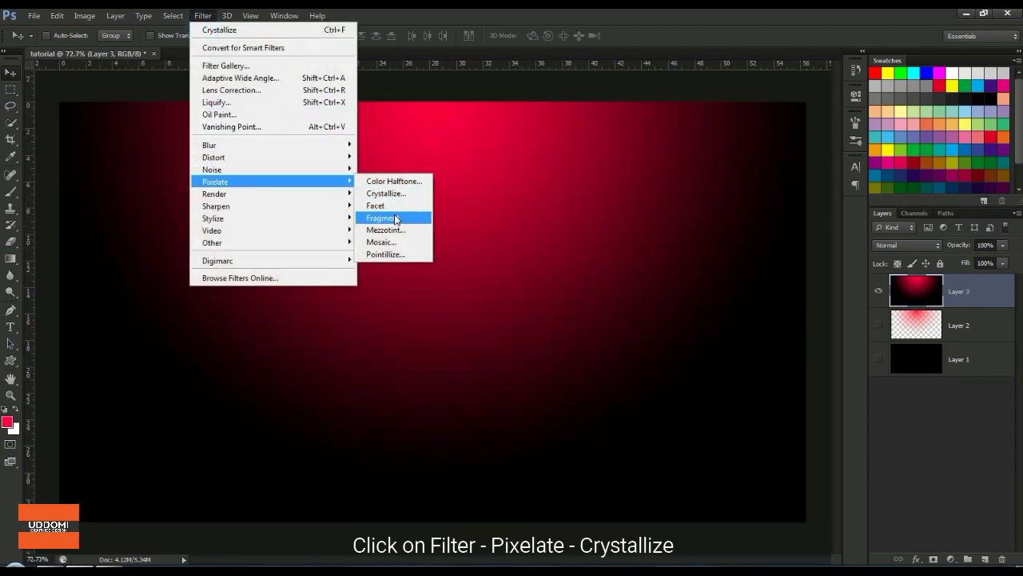
click(399, 195)
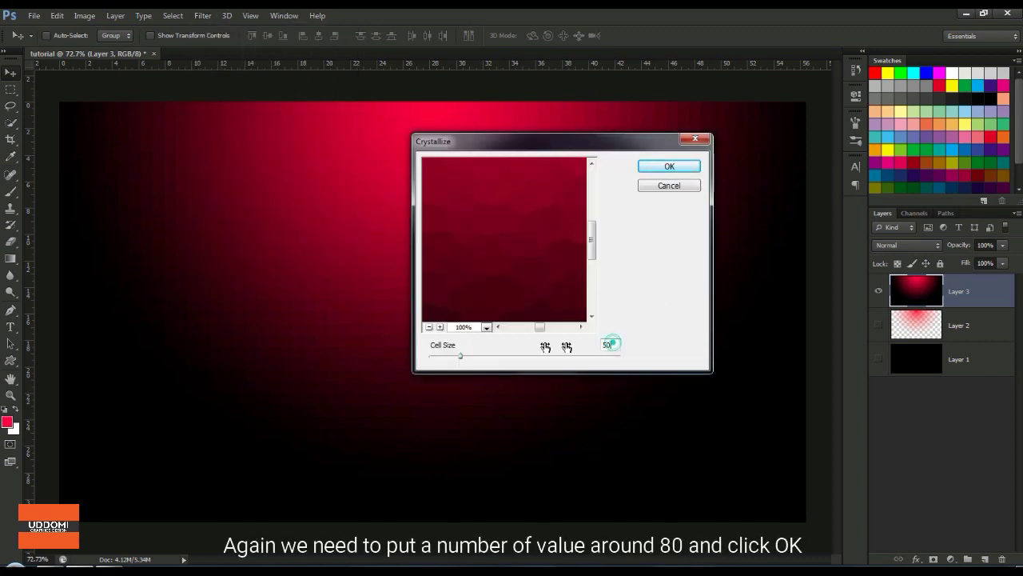
text(0)
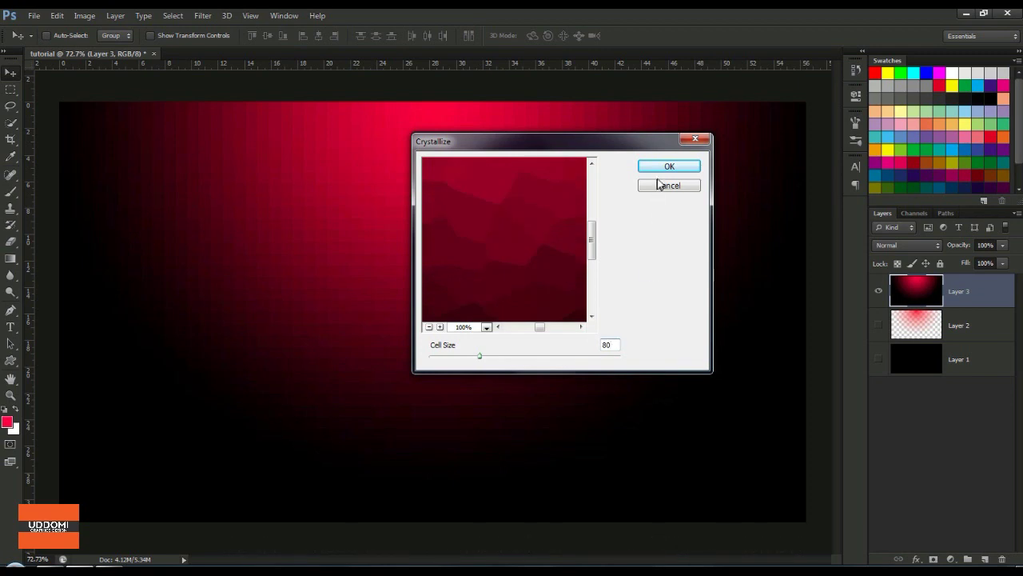
click(670, 168)
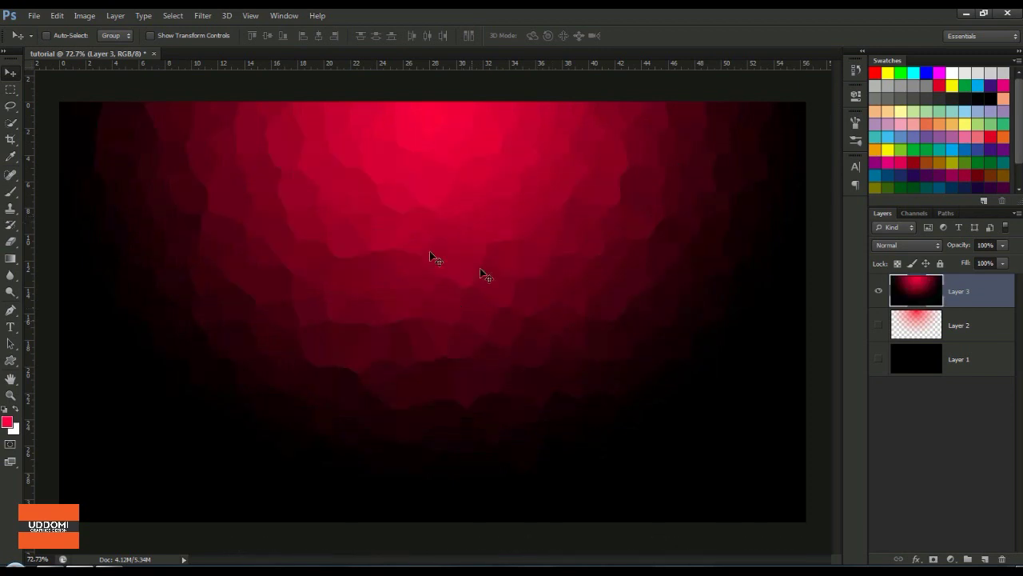
scroll(520, 182, down, 2)
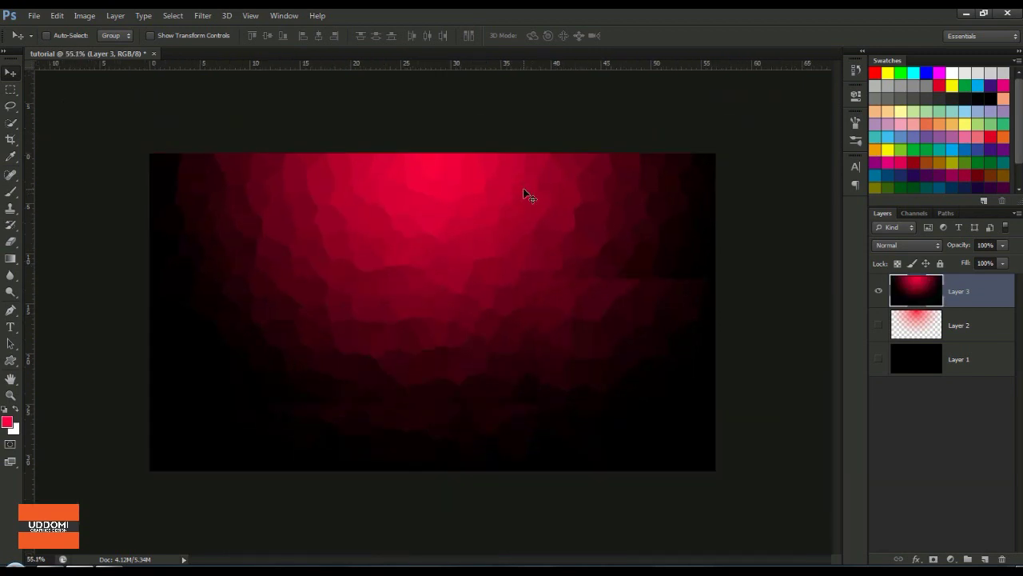
scroll(512, 190, up, 1)
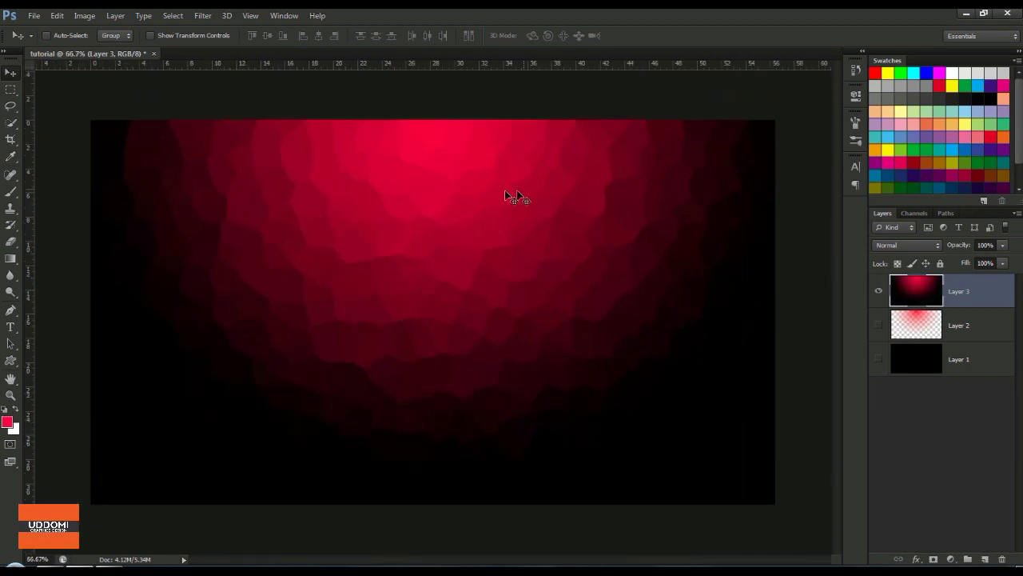
- Apply the Distort > Wave filter with its default settings
click(203, 16)
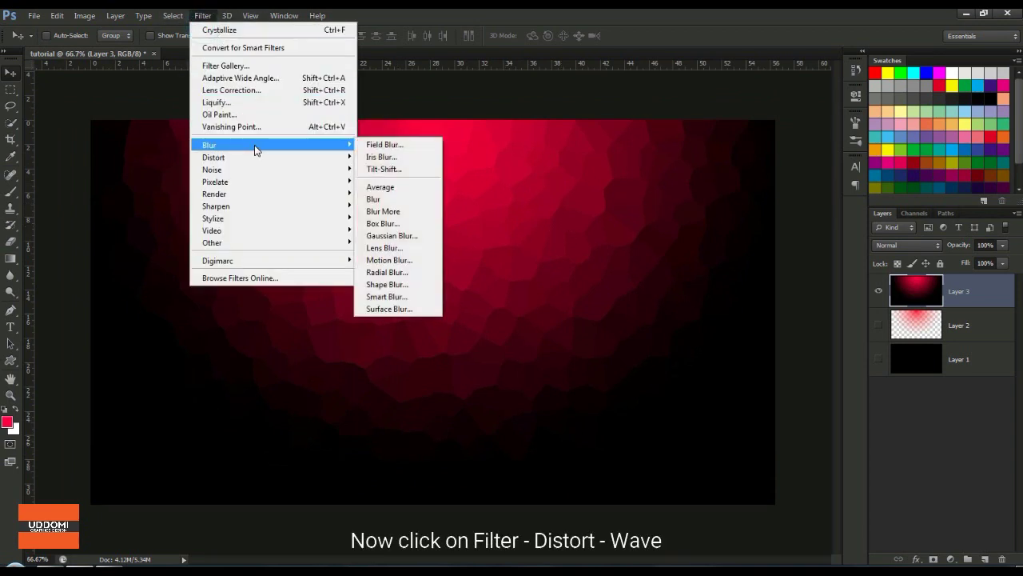
mouse_move(214, 158)
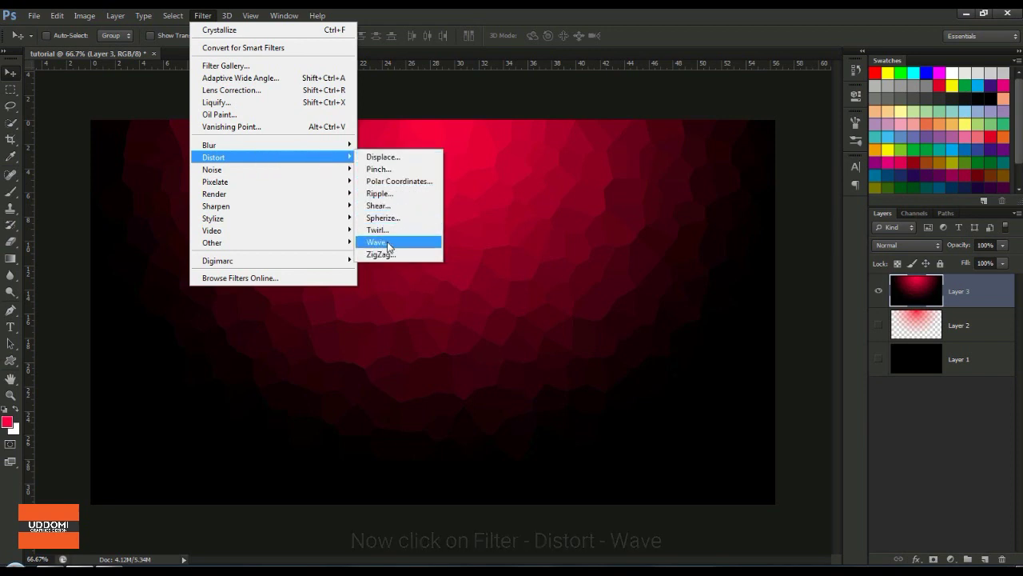
click(382, 241)
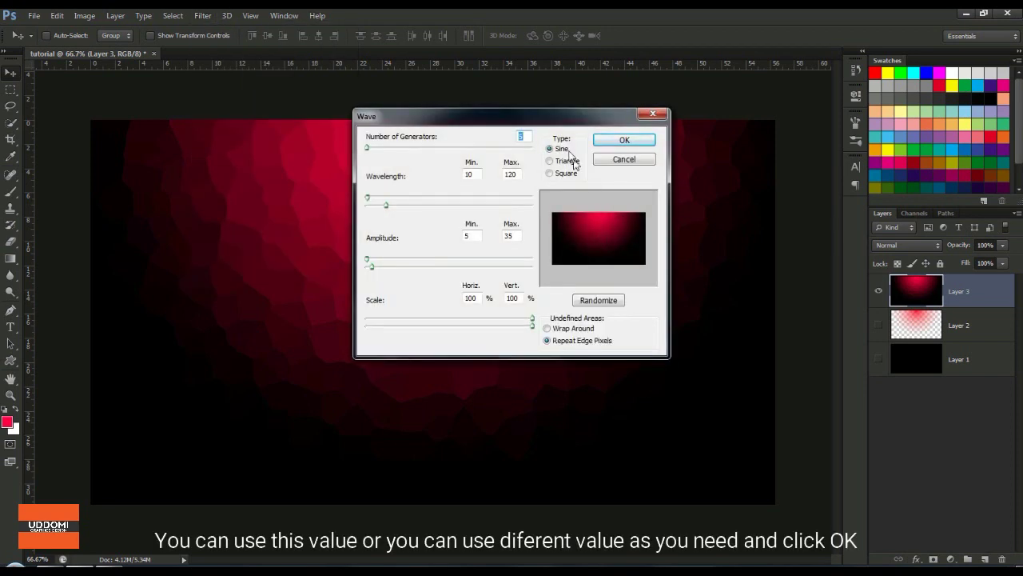
drag(576, 125, 708, 159)
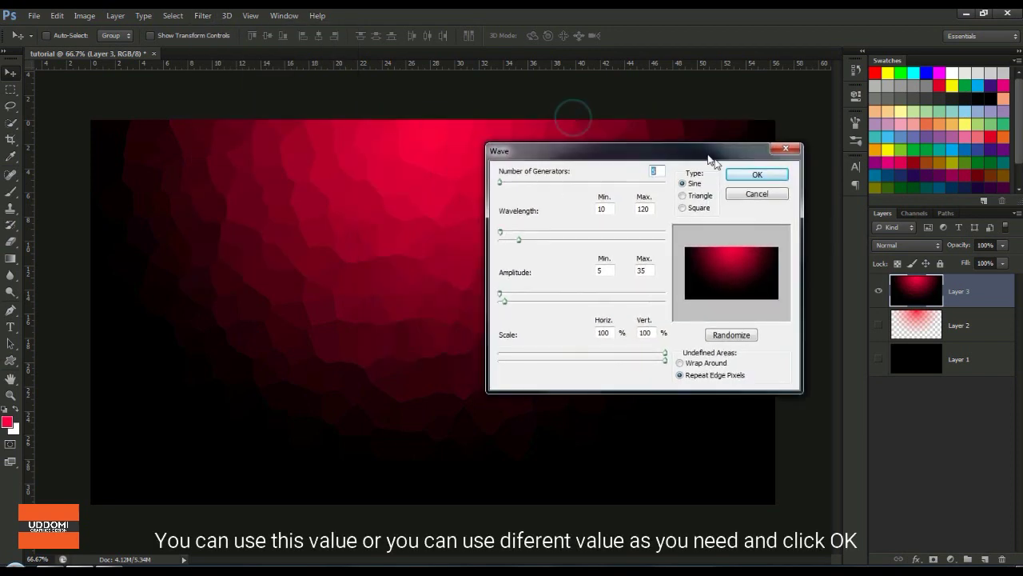
click(770, 175)
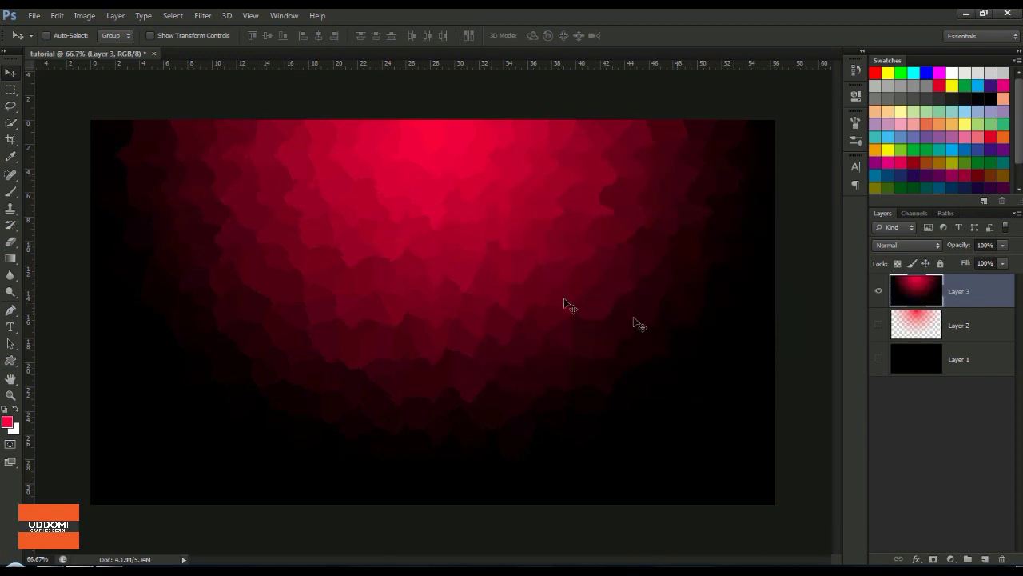
alt+scroll(423, 266, up, 2)
alt+scroll(424, 266, down, 2)
alt+scroll(414, 260, up, 1)
- Apply Distort > Ripple with amount 600% and Medium size
click(205, 17)
mouse_move(215, 157)
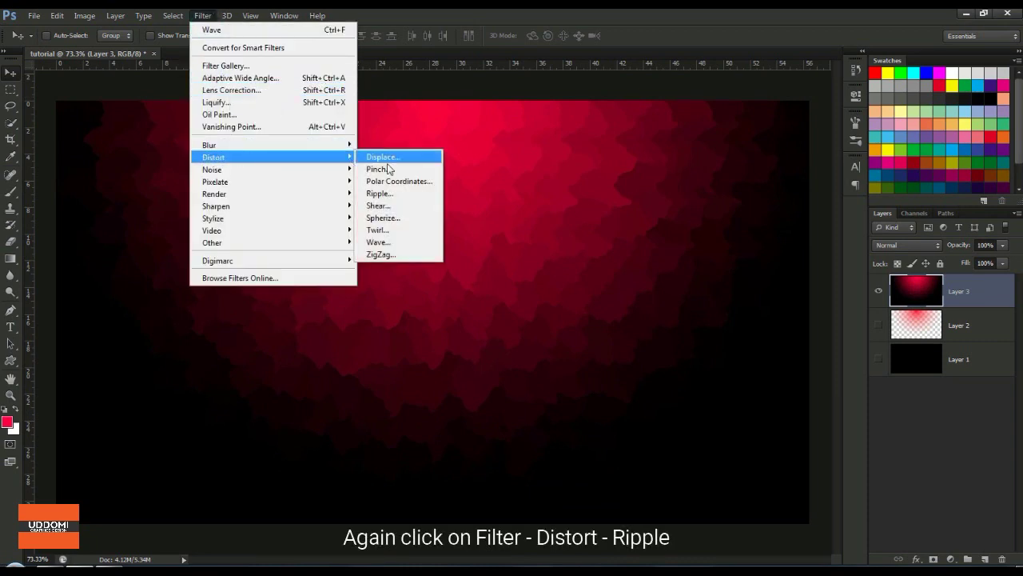
click(404, 194)
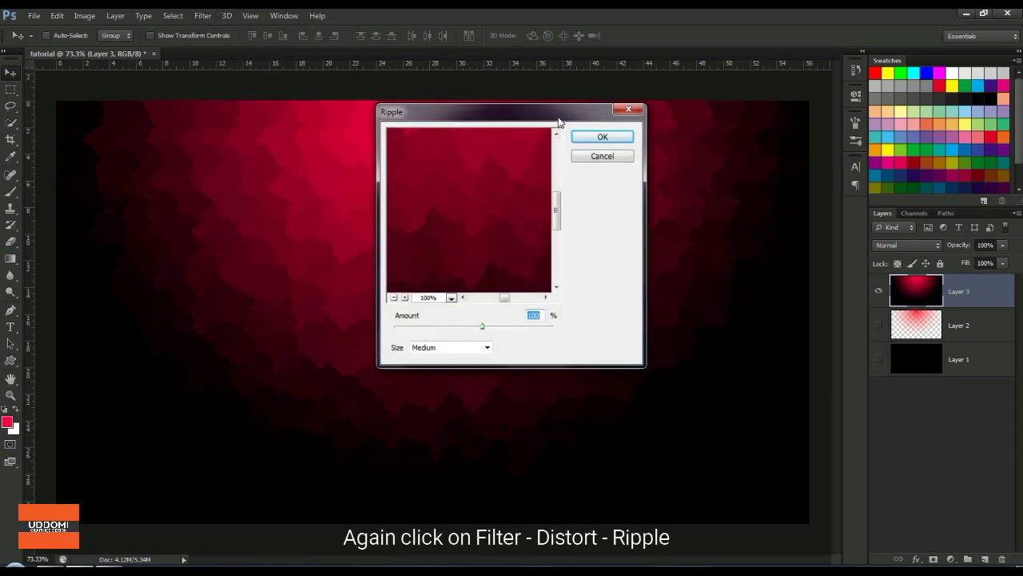
drag(566, 113, 721, 148)
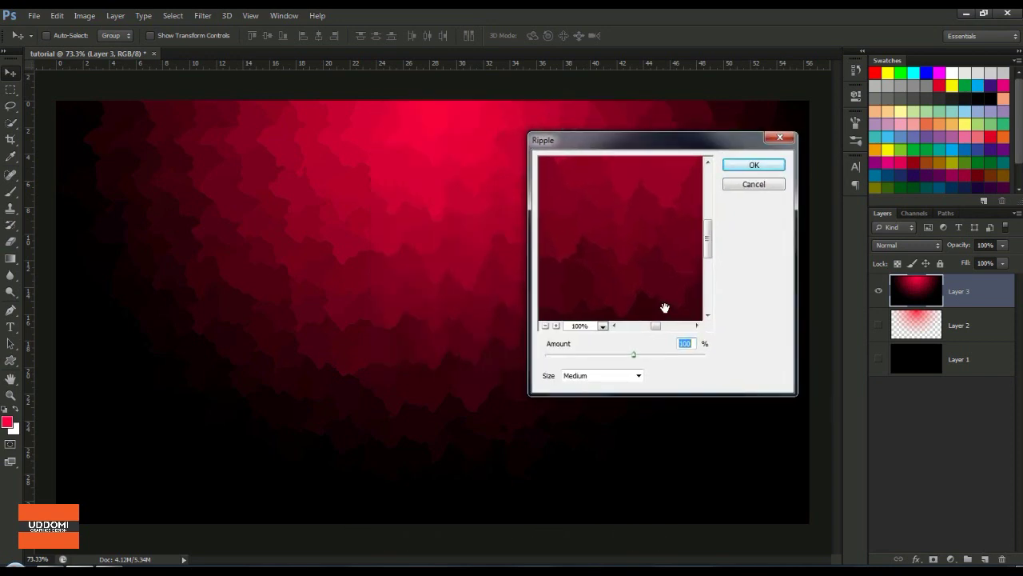
click(624, 375)
click(601, 398)
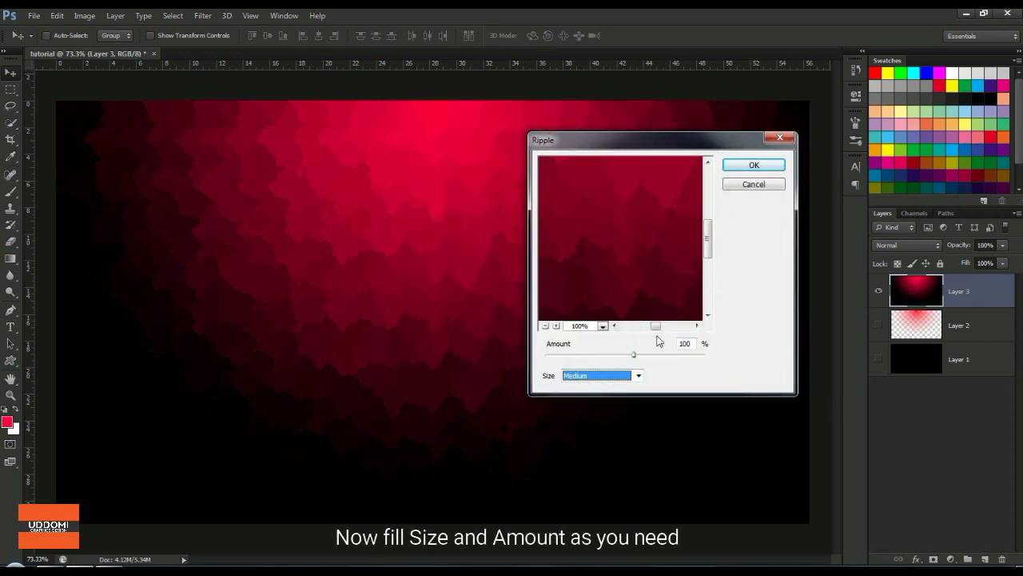
drag(635, 356, 679, 356)
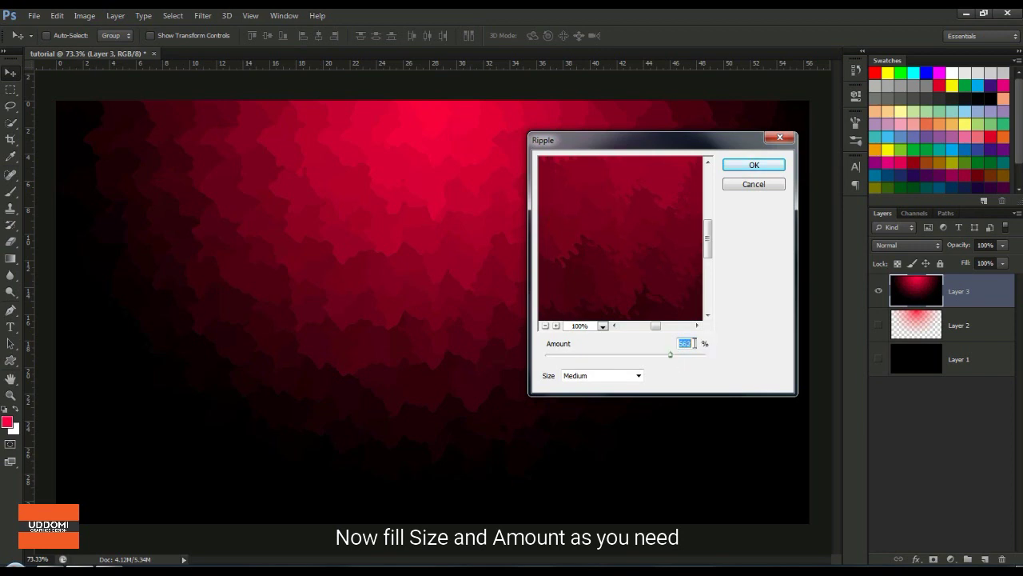
text(00)
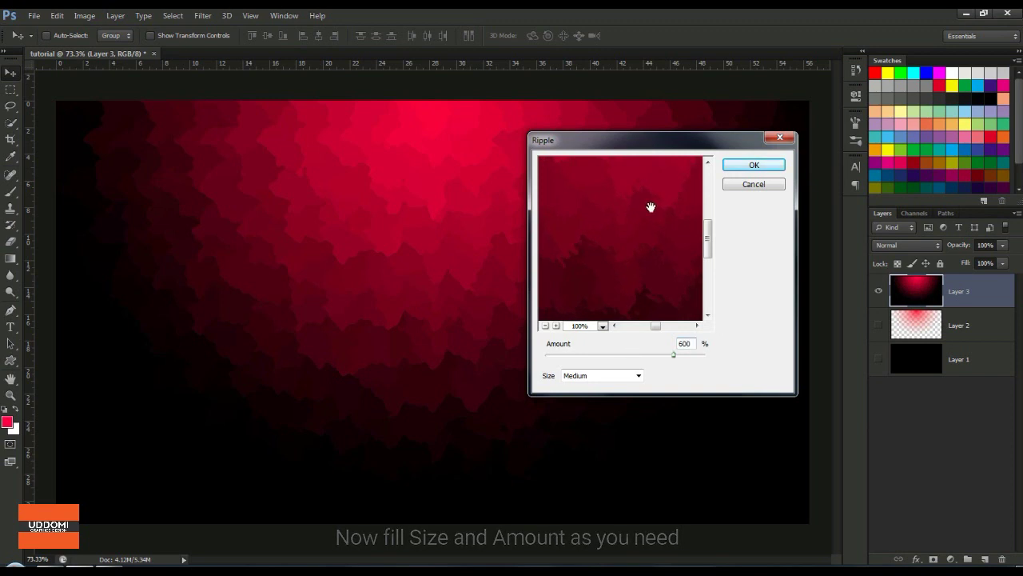
click(757, 167)
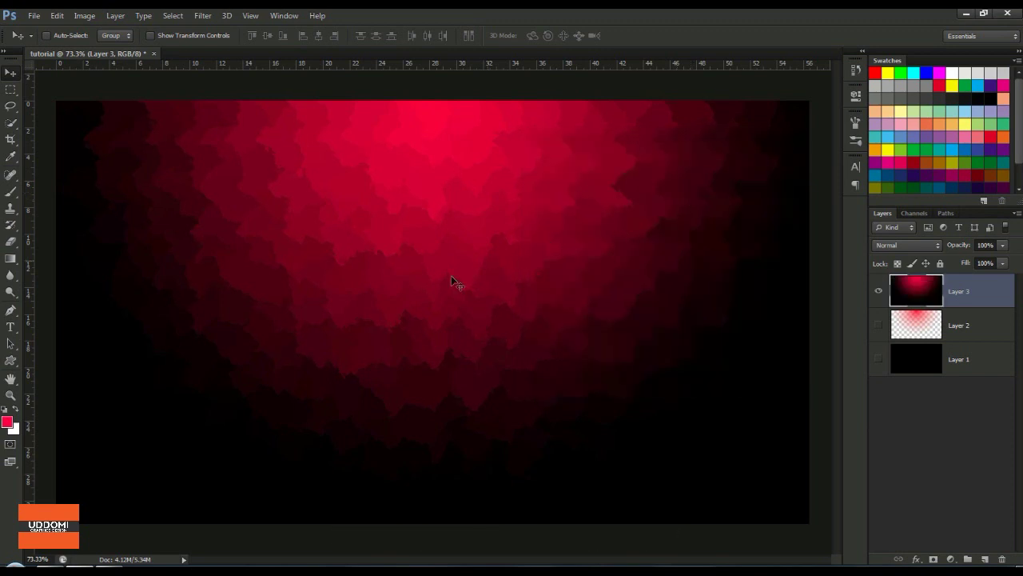
key(ctrl+minus)
key(ctrl+z)
key(ctrl+z)
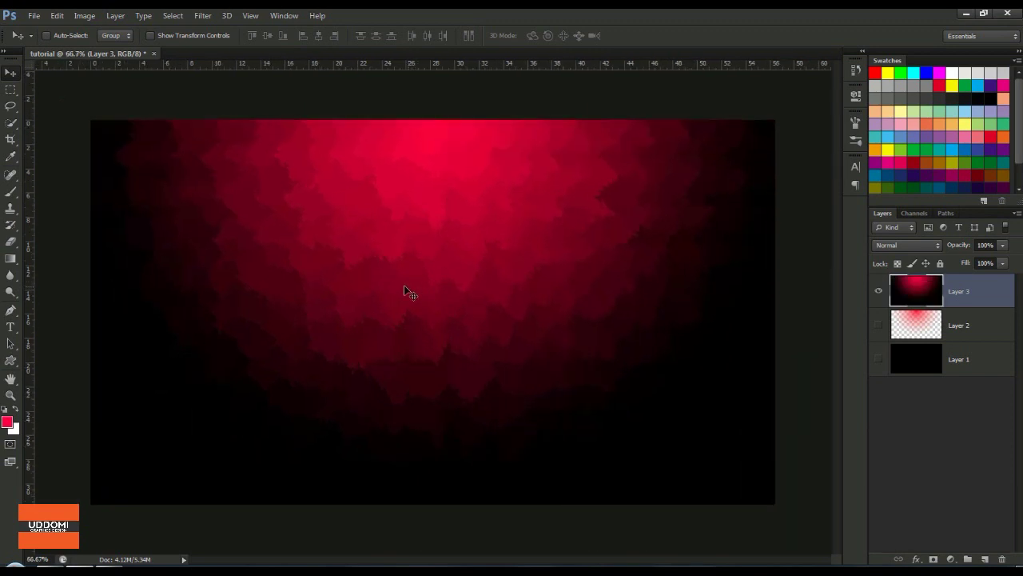
key(ctrl+minus)
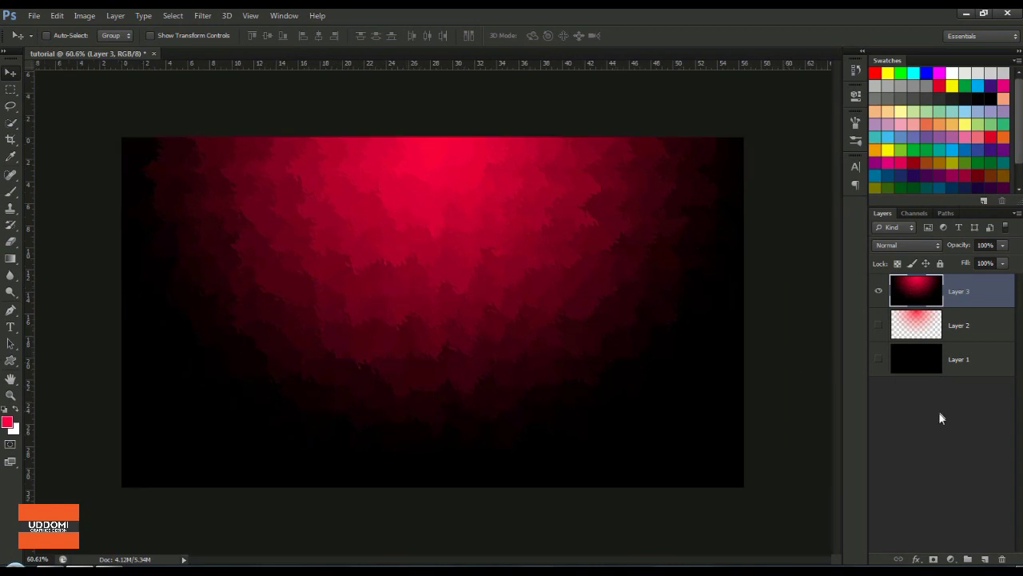
- Add a Gradient Map adjustment layer with a blue-to-white gradient
click(951, 559)
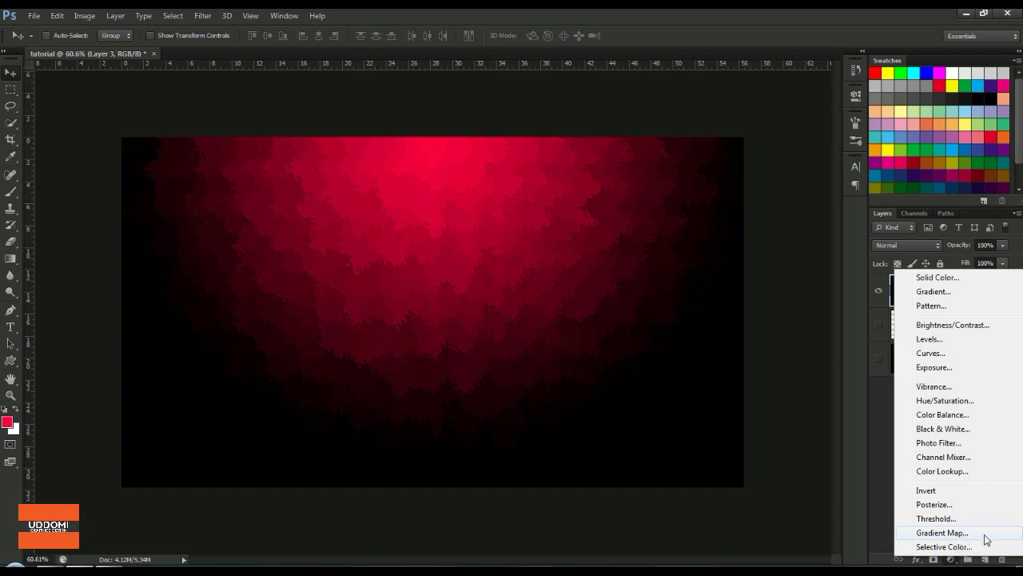
click(982, 533)
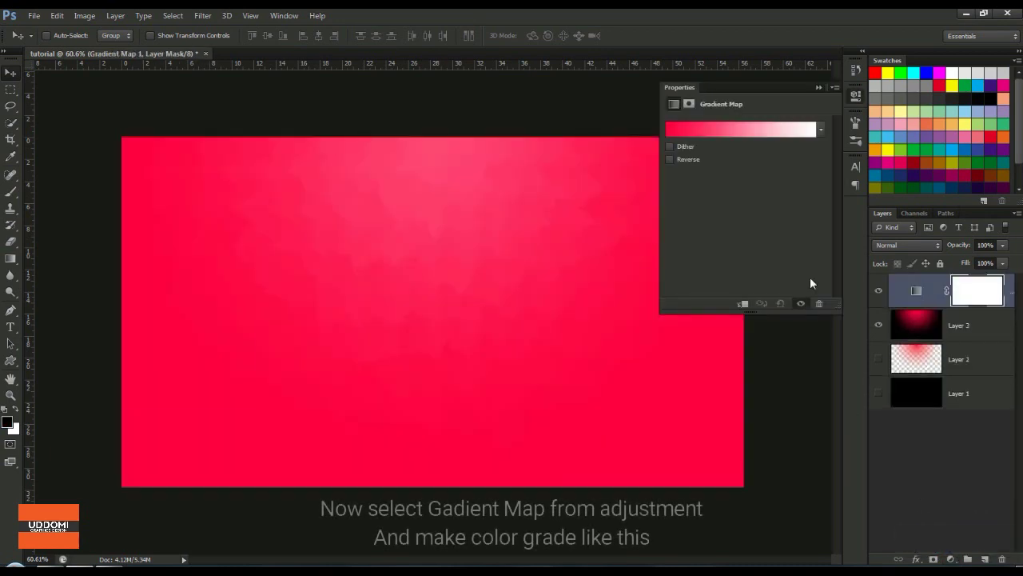
click(751, 135)
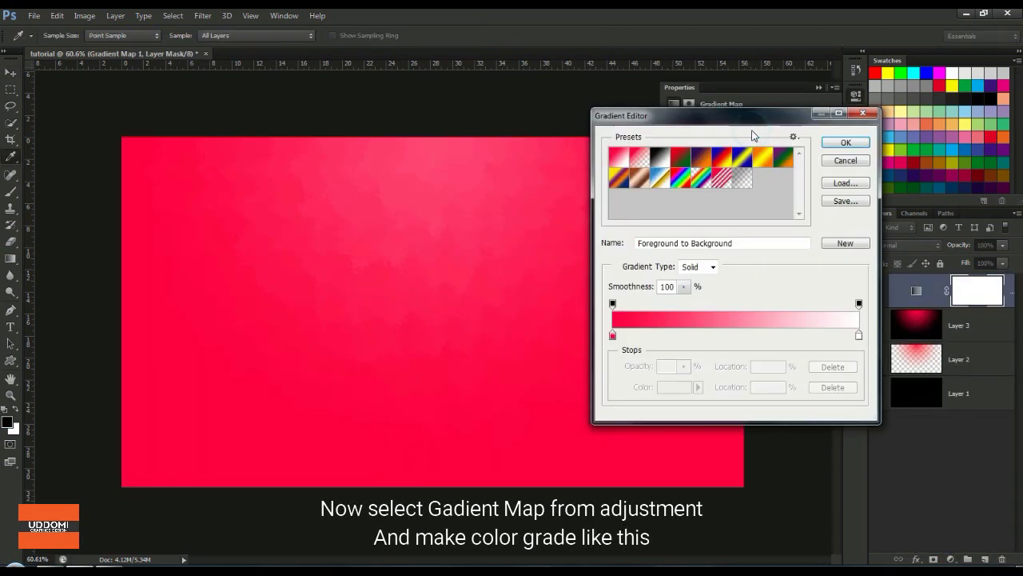
double_click(612, 335)
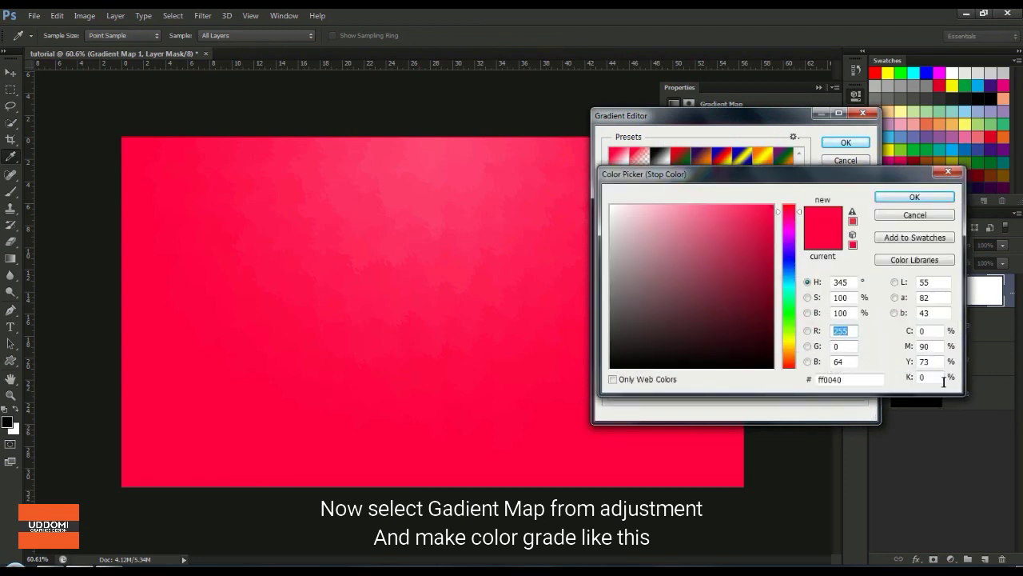
click(930, 361)
text(0)
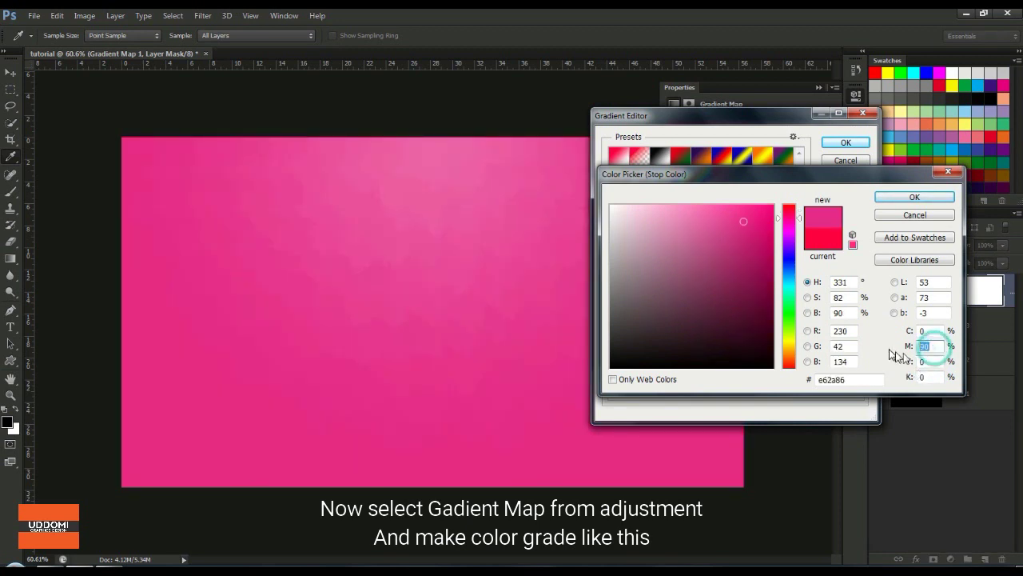
click(929, 345)
click(930, 331)
text(10)
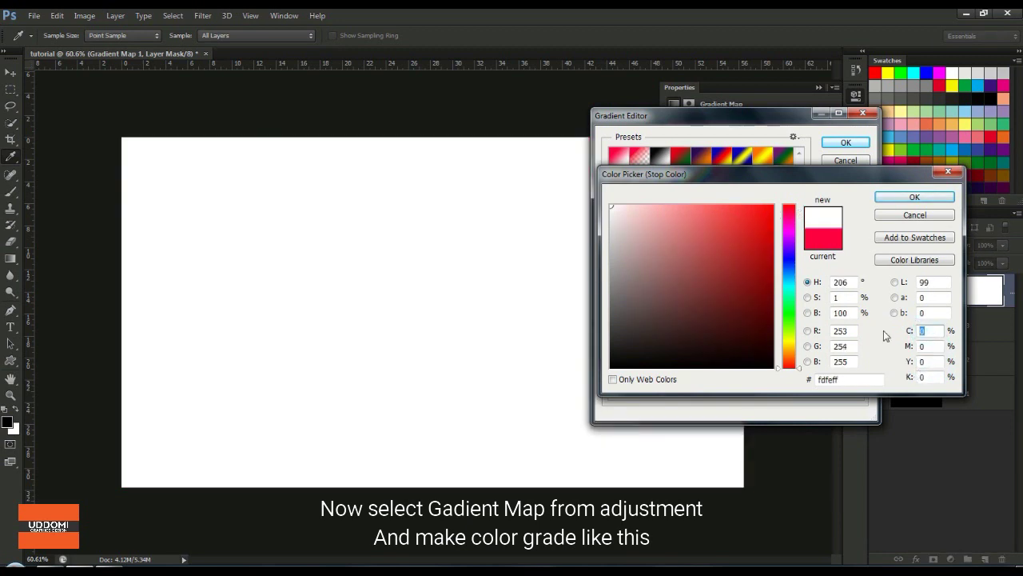
text(0)
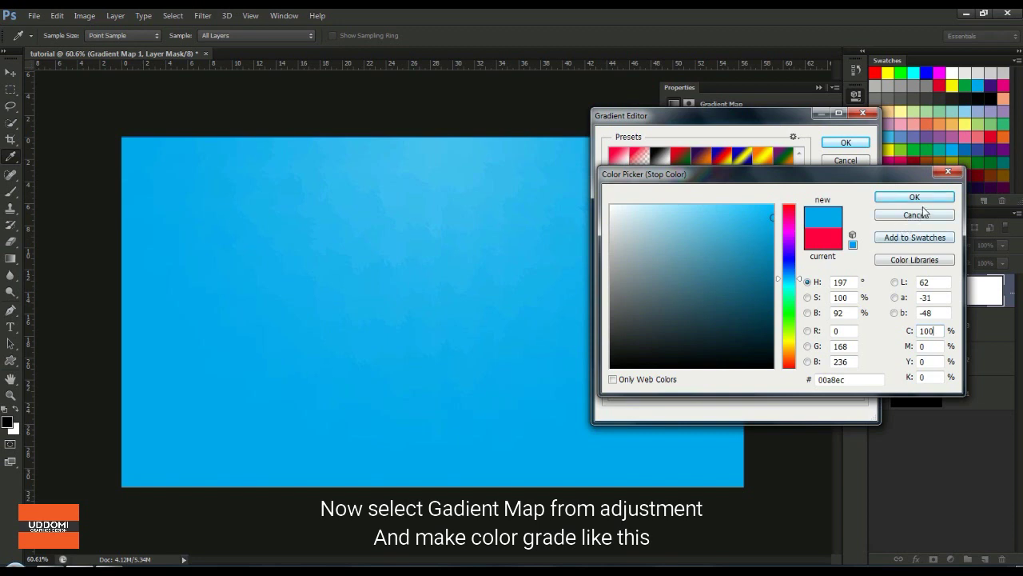
click(915, 196)
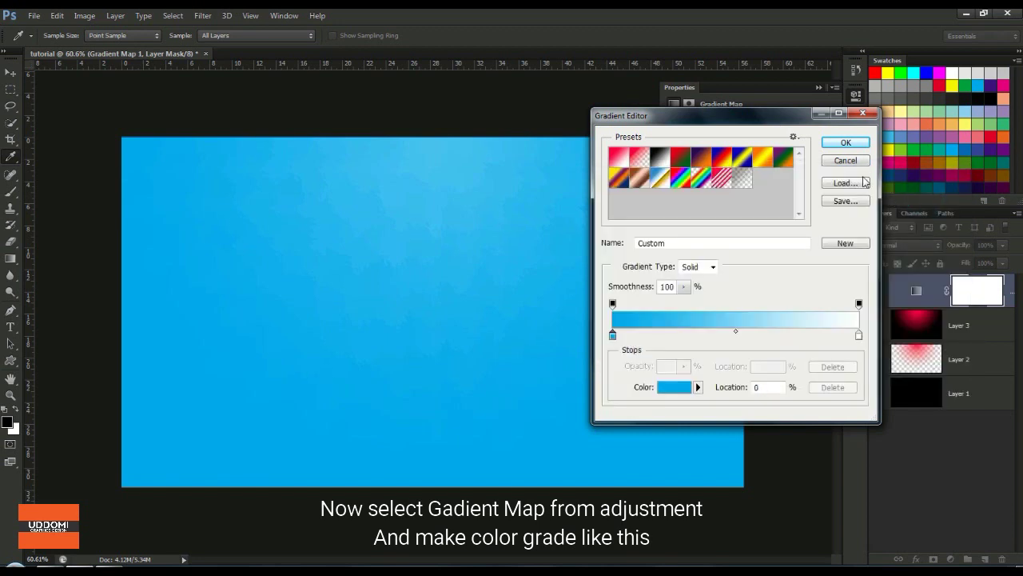
click(846, 143)
- Set the Gradient Map layer's fill to 18%
click(964, 267)
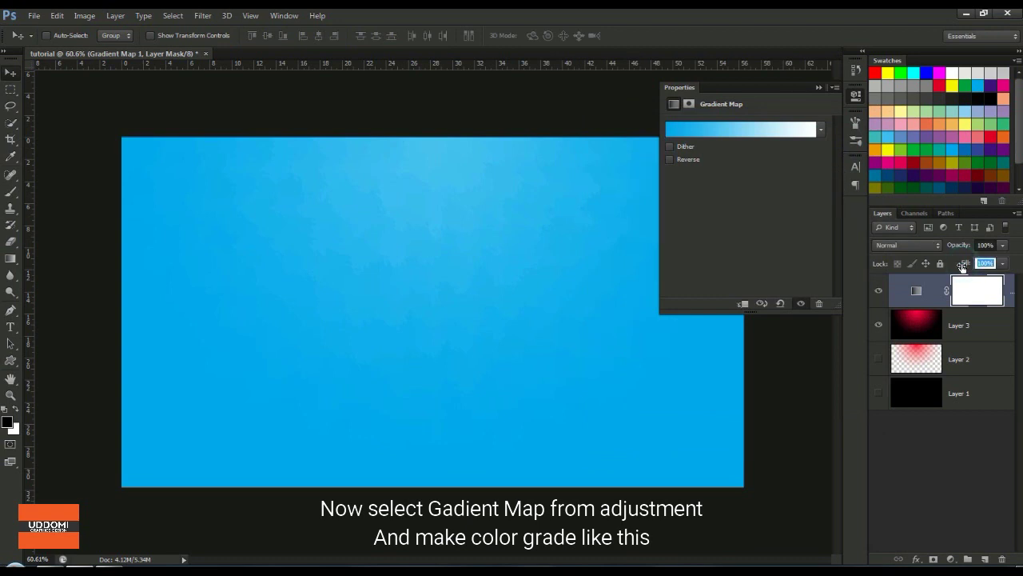
text(18)
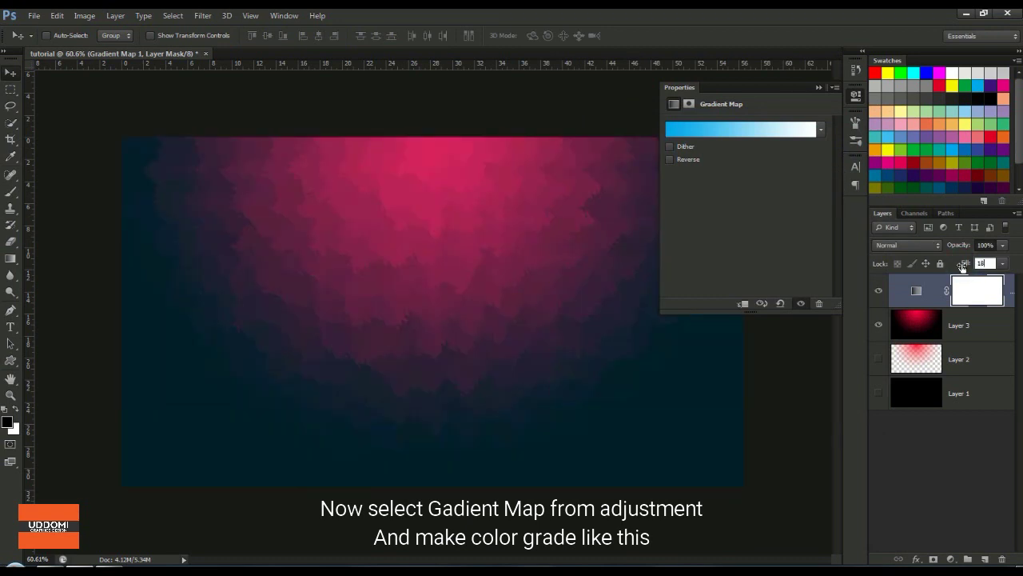
key(Return)
- Move the gradient's white stop to about 54% and confirm the gradient map
click(796, 136)
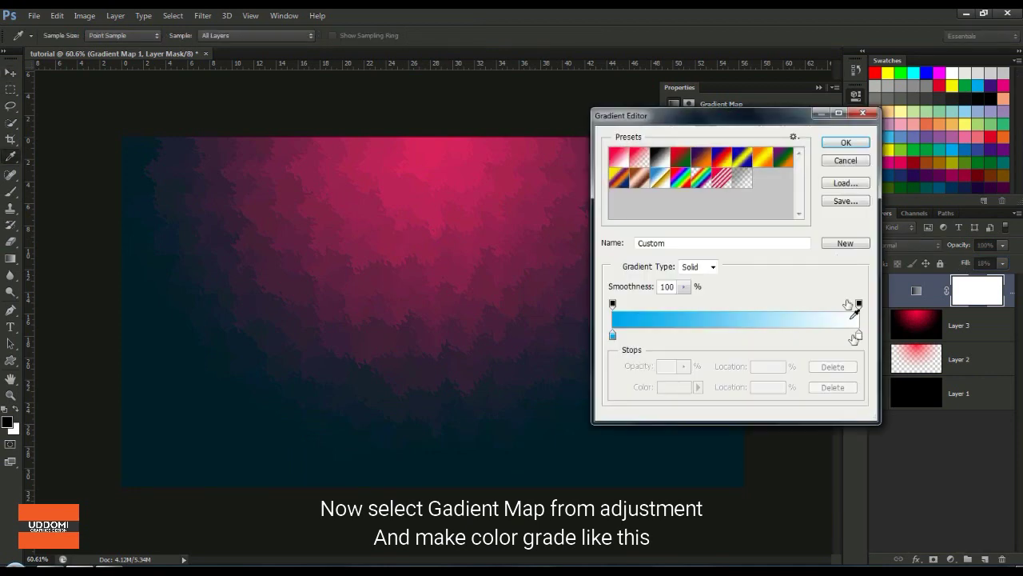
click(858, 335)
drag(835, 341, 738, 334)
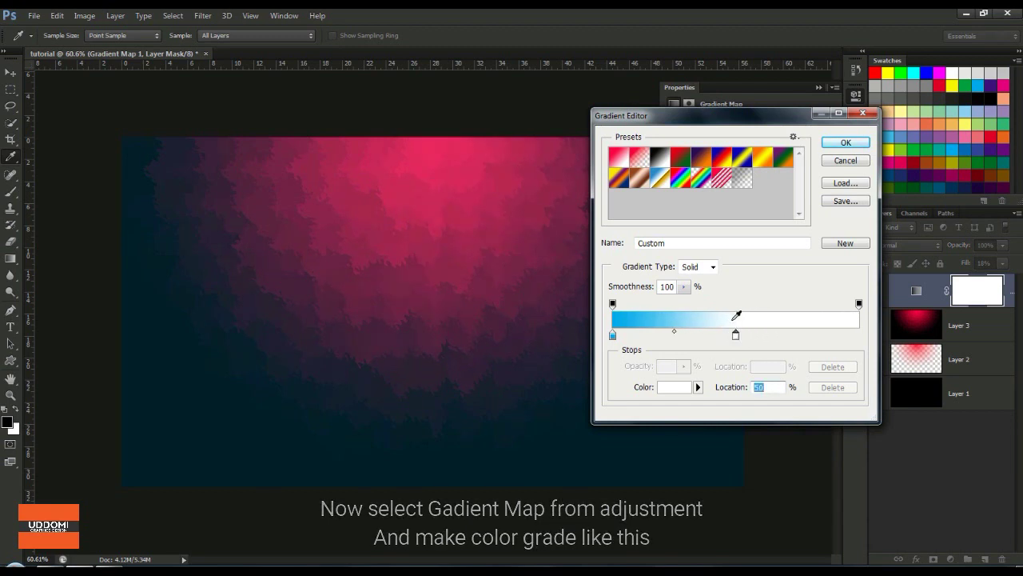
click(844, 144)
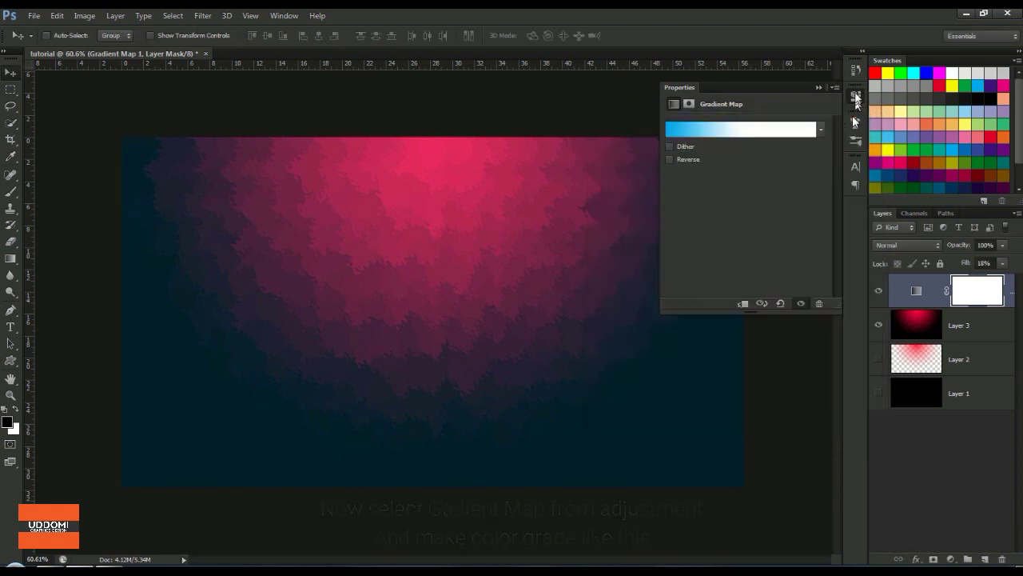
click(856, 95)
click(946, 472)
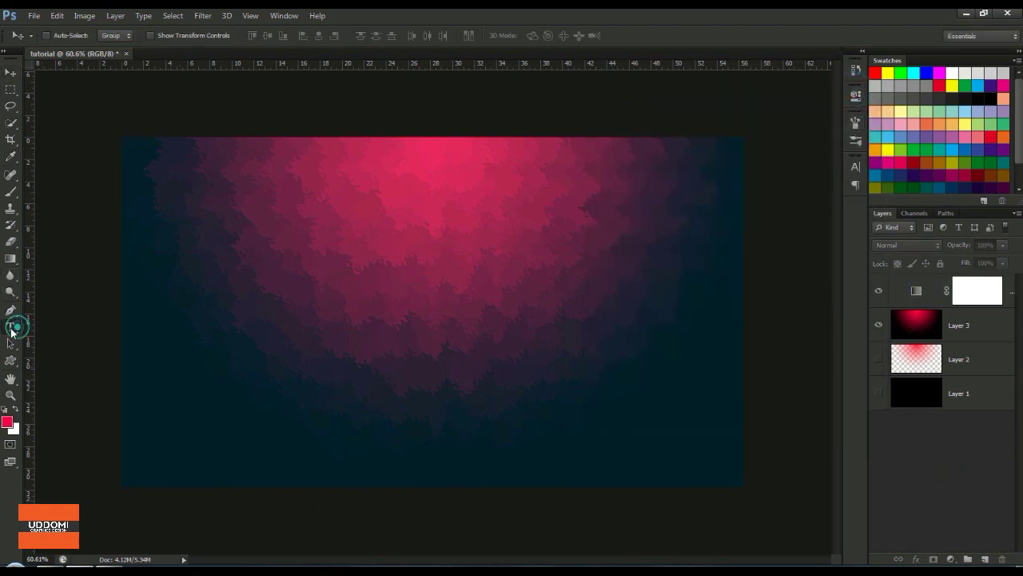
- Select the Type tool with the Android 7 font
click(11, 327)
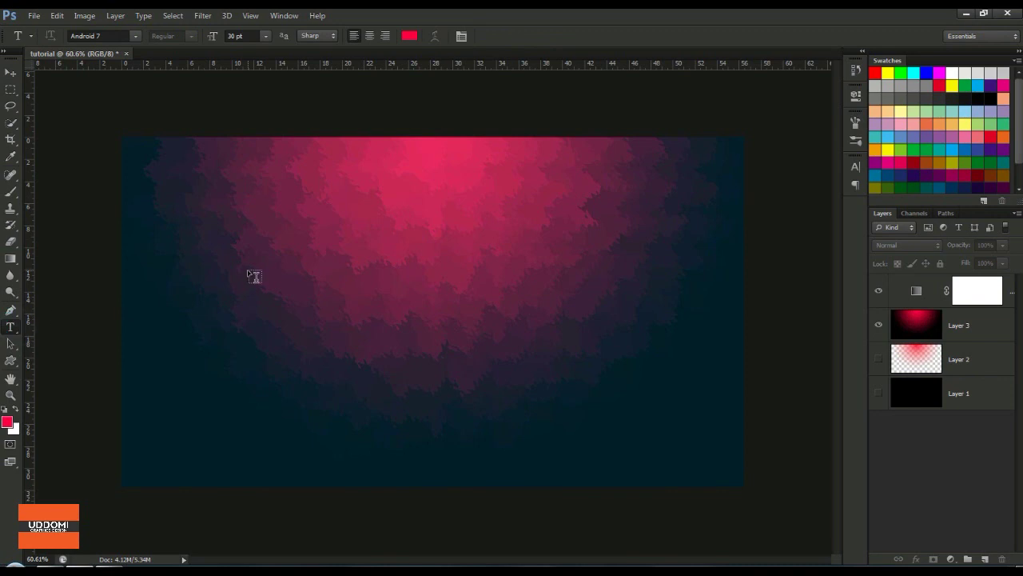
click(137, 36)
scroll(120, 100, up, 1)
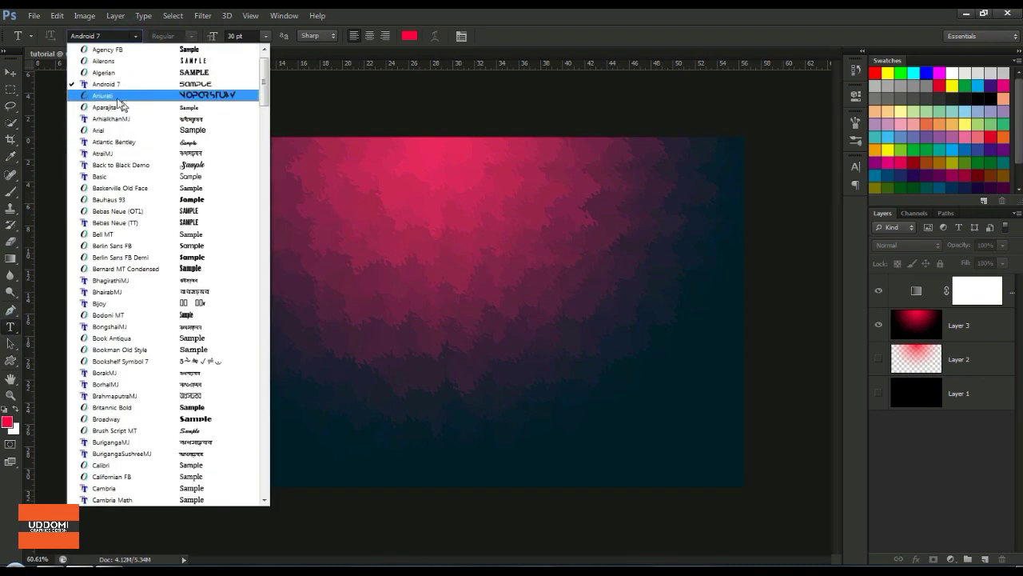
click(158, 86)
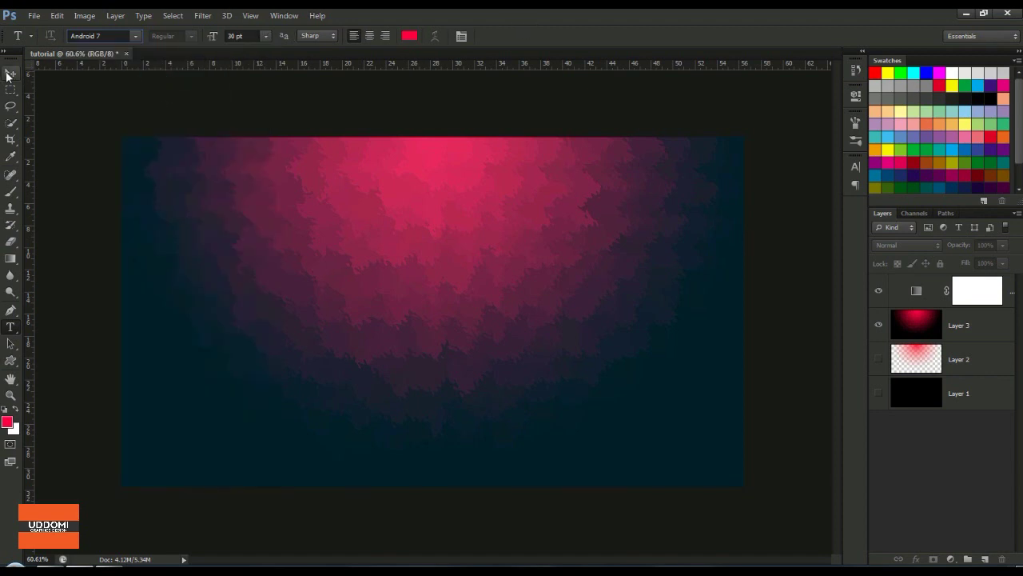
click(11, 72)
click(10, 327)
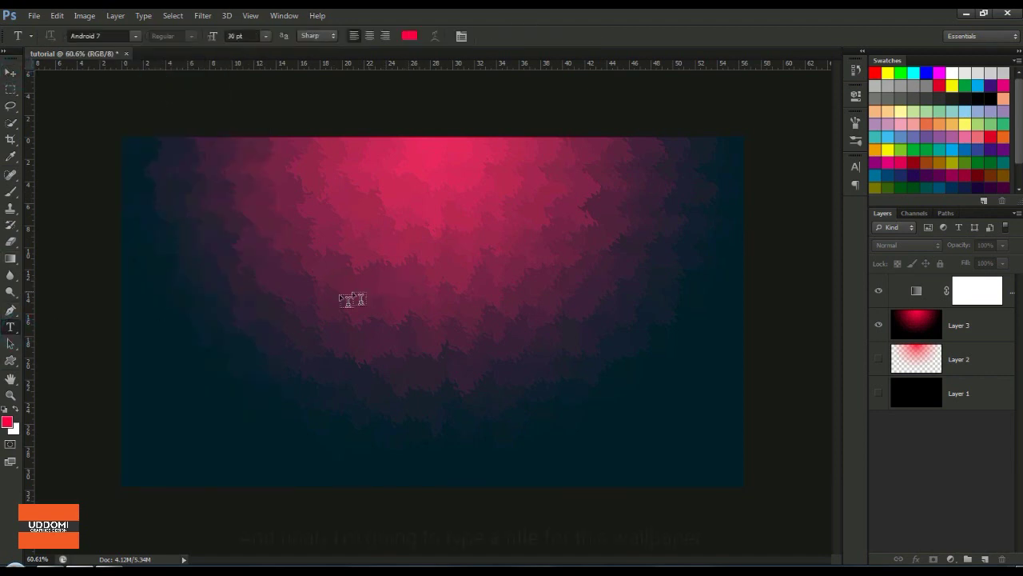
- Type the two-line title ABSTRACT / WALLPAPER and move it right toward the centre
click(336, 294)
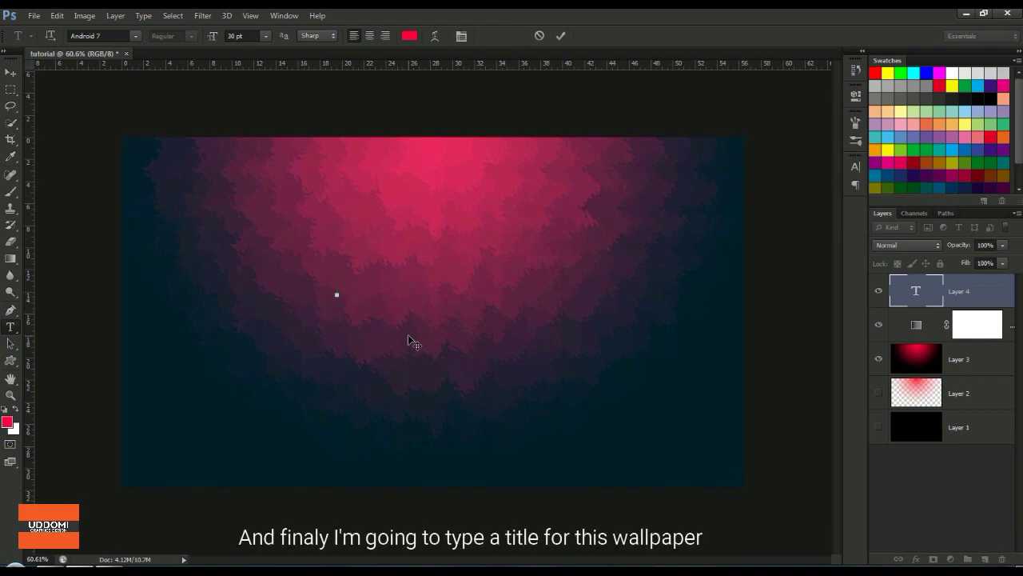
text(OS)
text(TERC)
text(TRACT)
key(Return)
text(WA)
text(LL)
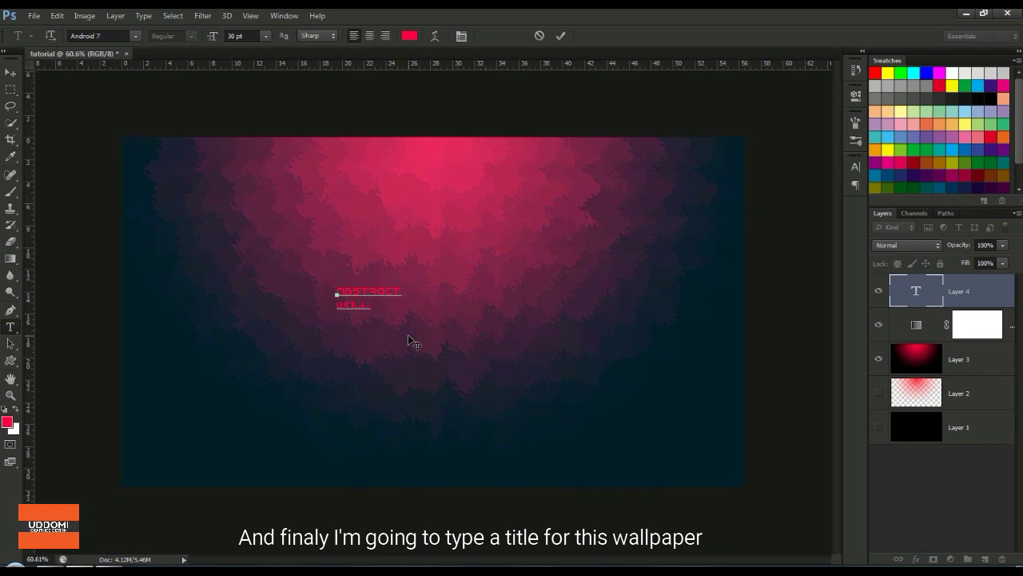
text(PAPER)
click(9, 73)
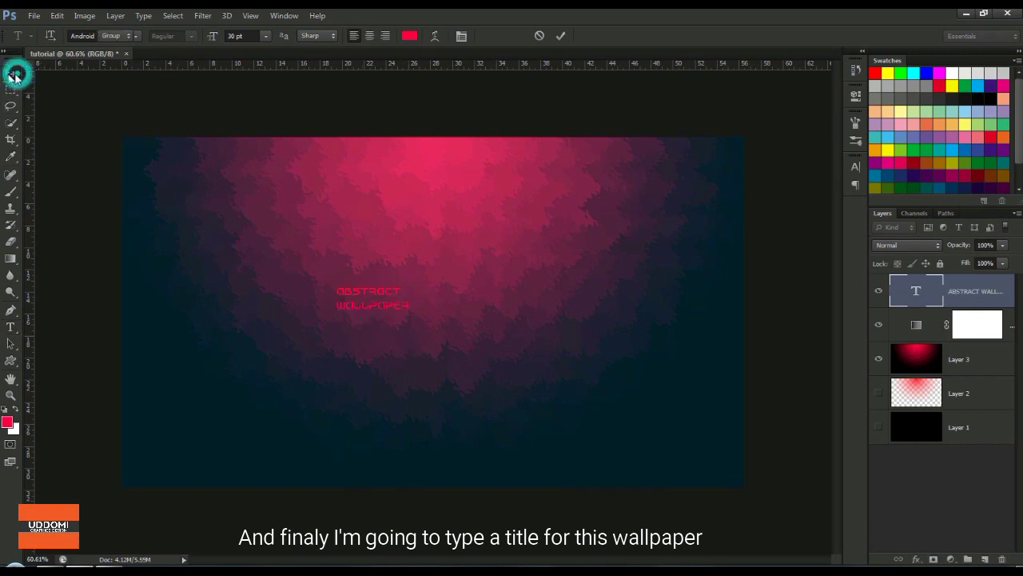
drag(387, 307, 436, 310)
- Make the title text white and centre-aligned
click(857, 168)
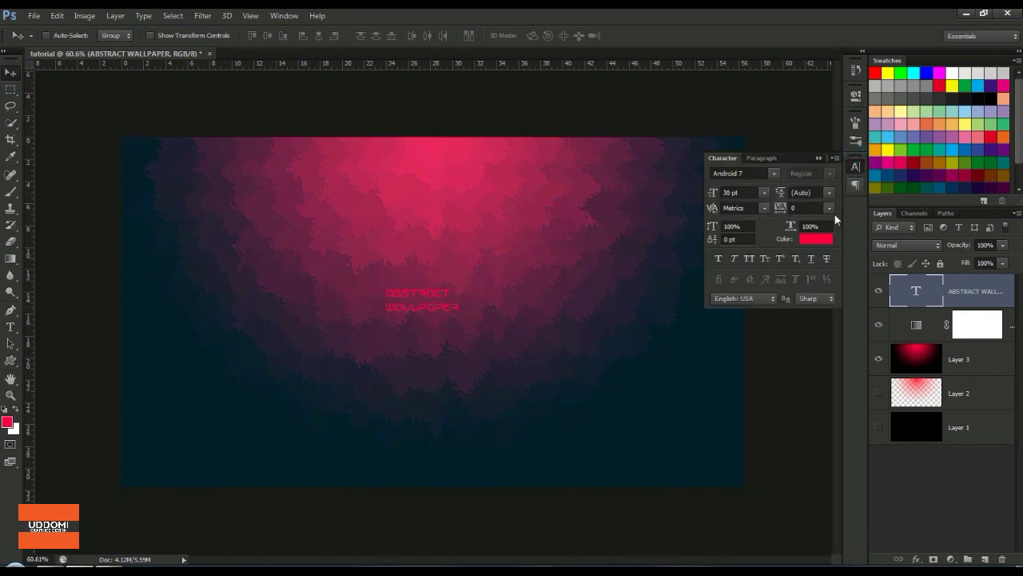
click(817, 239)
drag(708, 255, 611, 207)
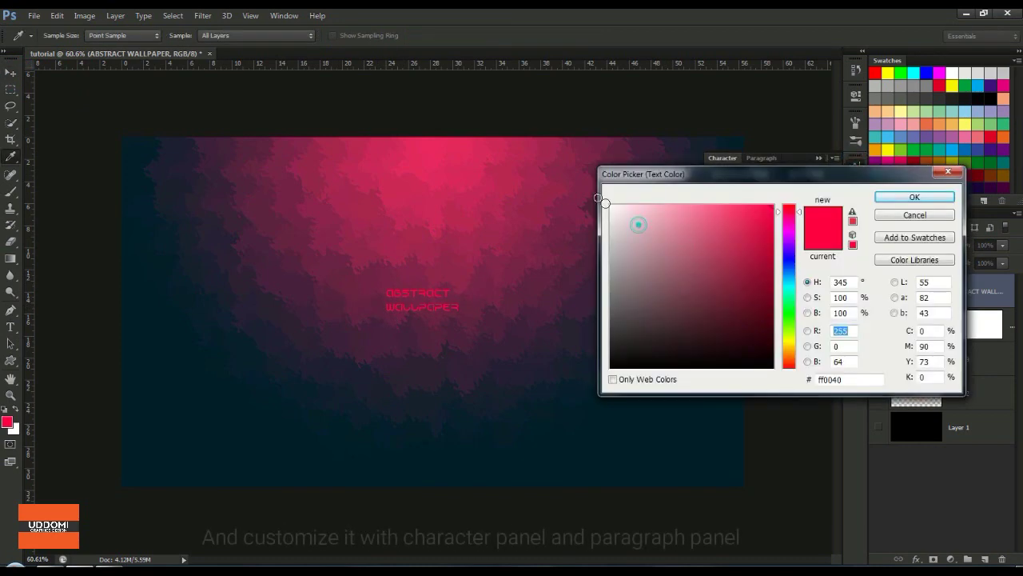
click(912, 197)
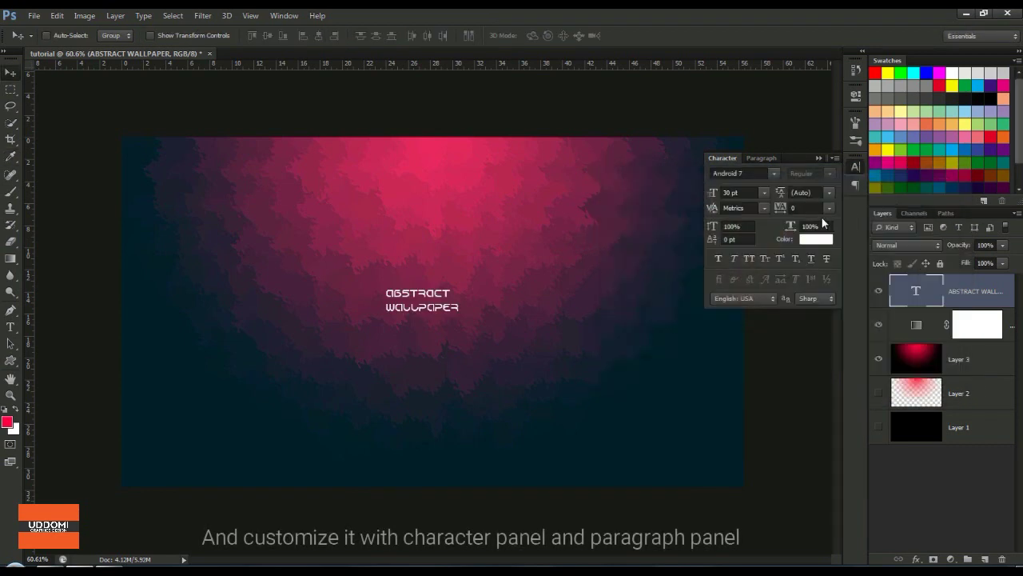
click(855, 185)
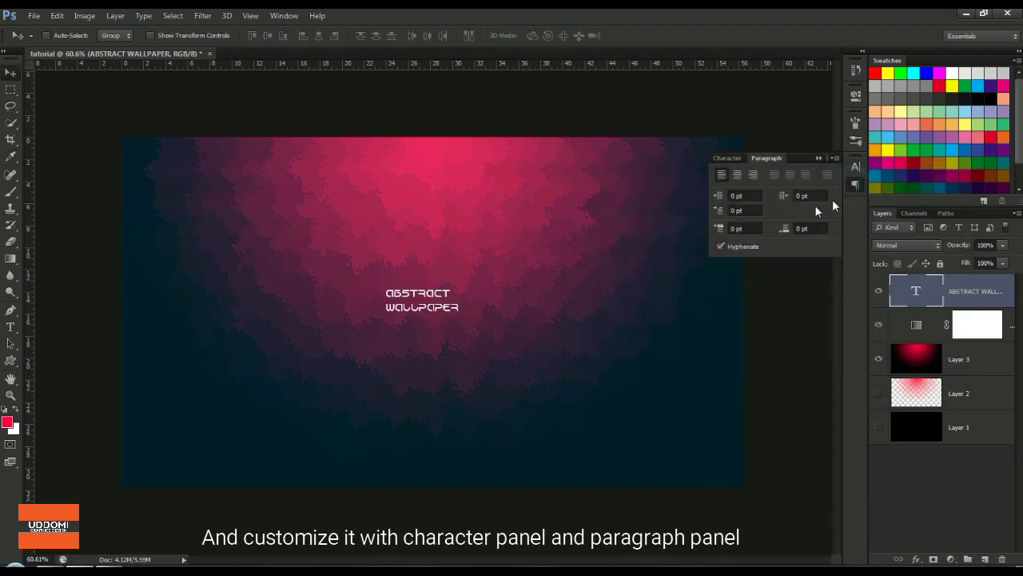
click(739, 178)
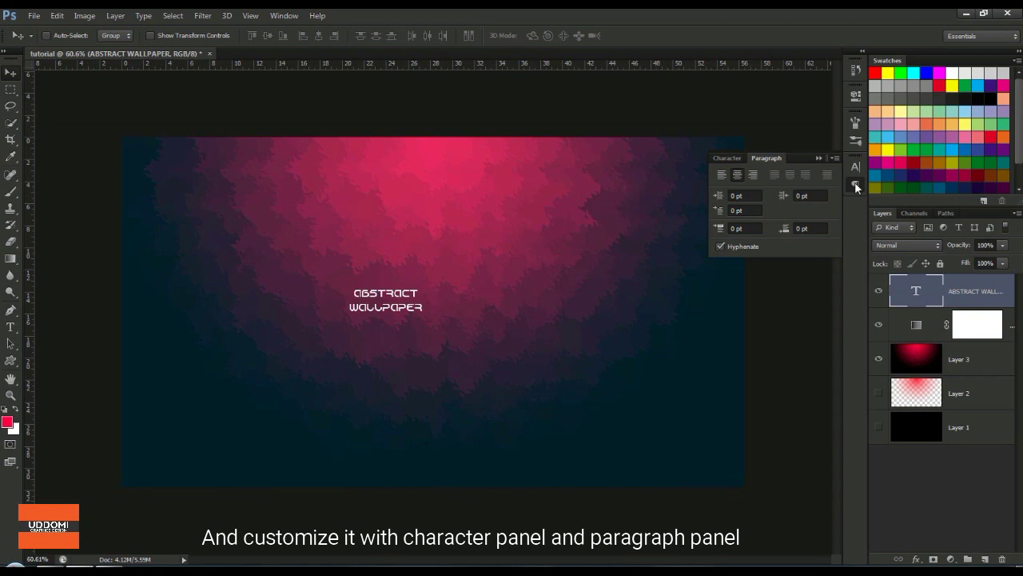
click(854, 166)
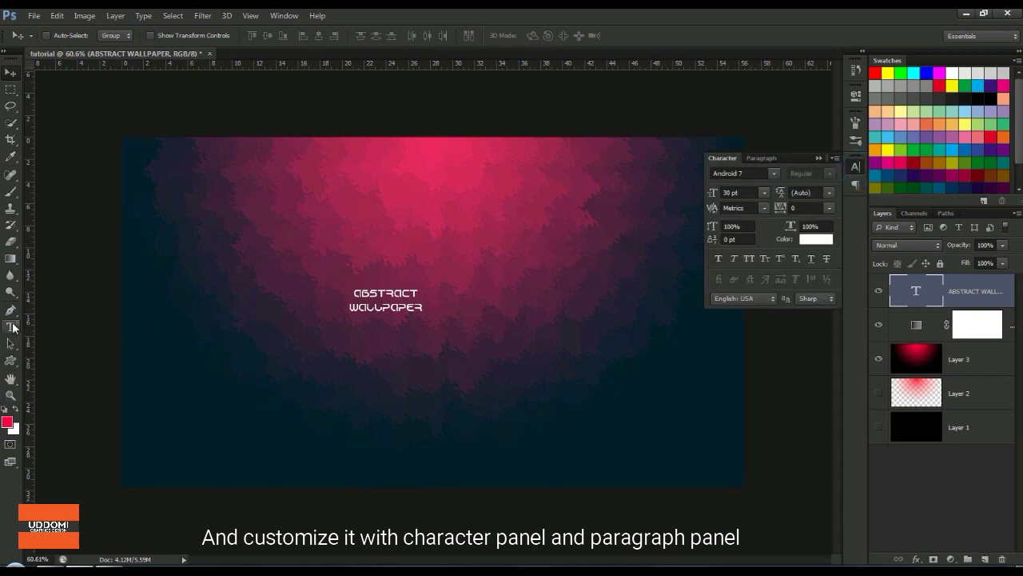
- Enlarge the word ABSTRACT to 60 pt
click(12, 327)
double_click(375, 288)
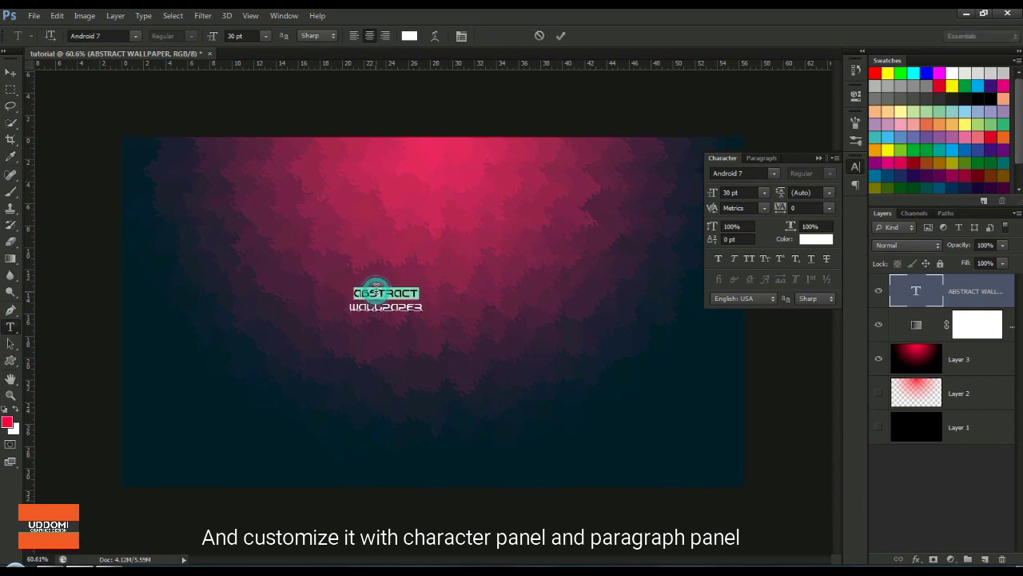
click(765, 197)
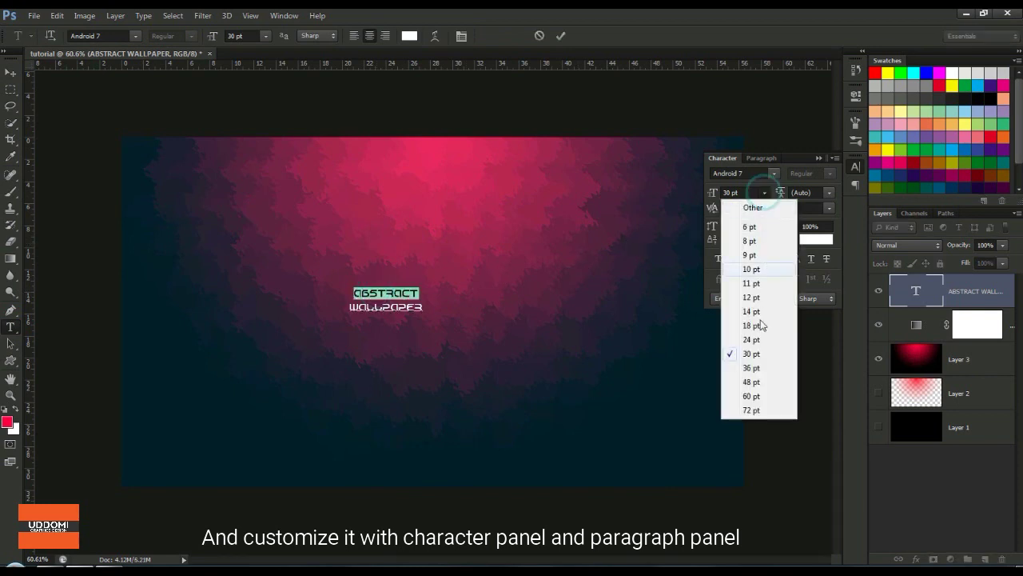
click(755, 393)
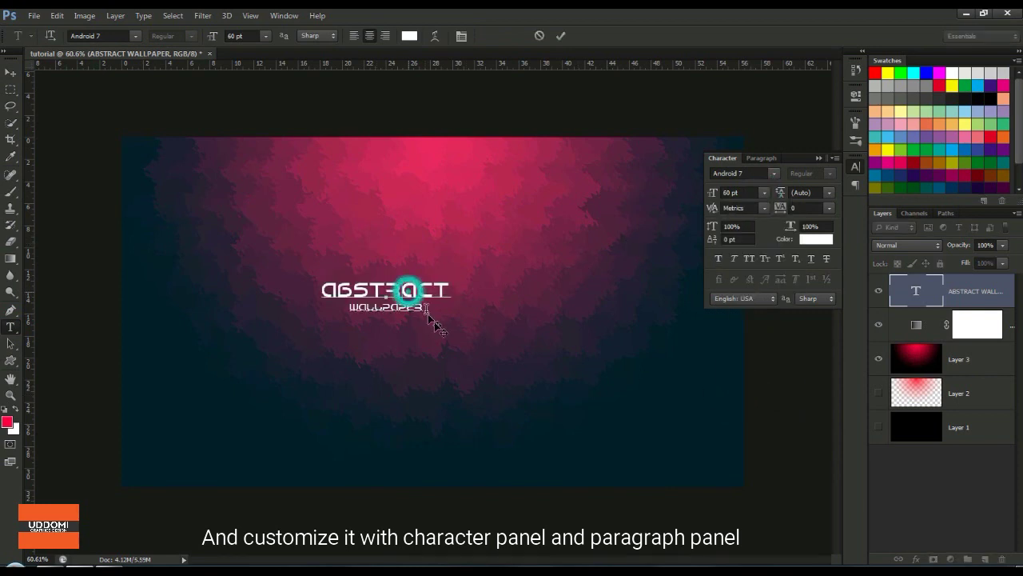
drag(408, 289, 492, 350)
- Increase WALLPAPER's letter tracking to 500 and commit the text edits
double_click(460, 308)
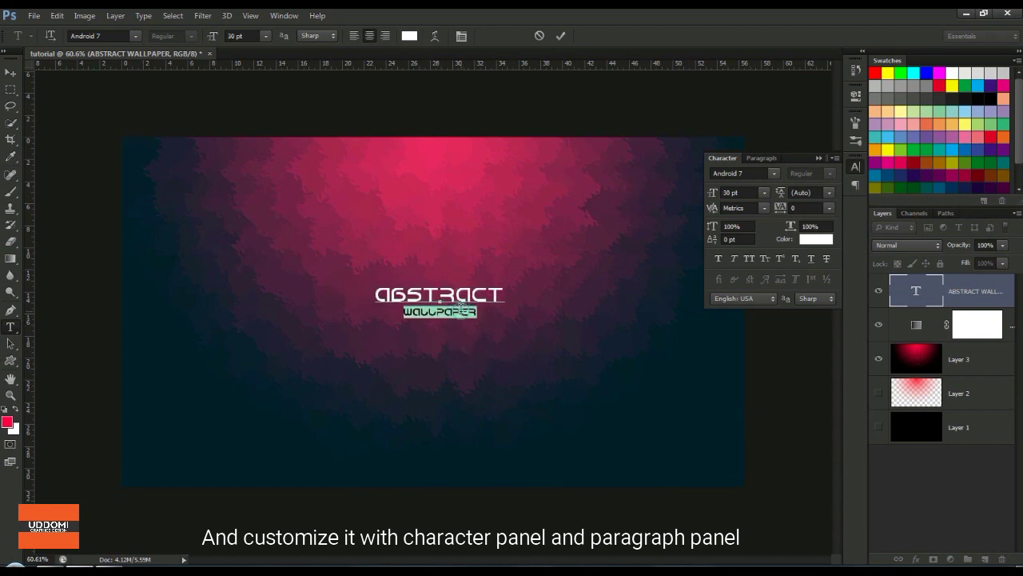
drag(781, 211, 797, 210)
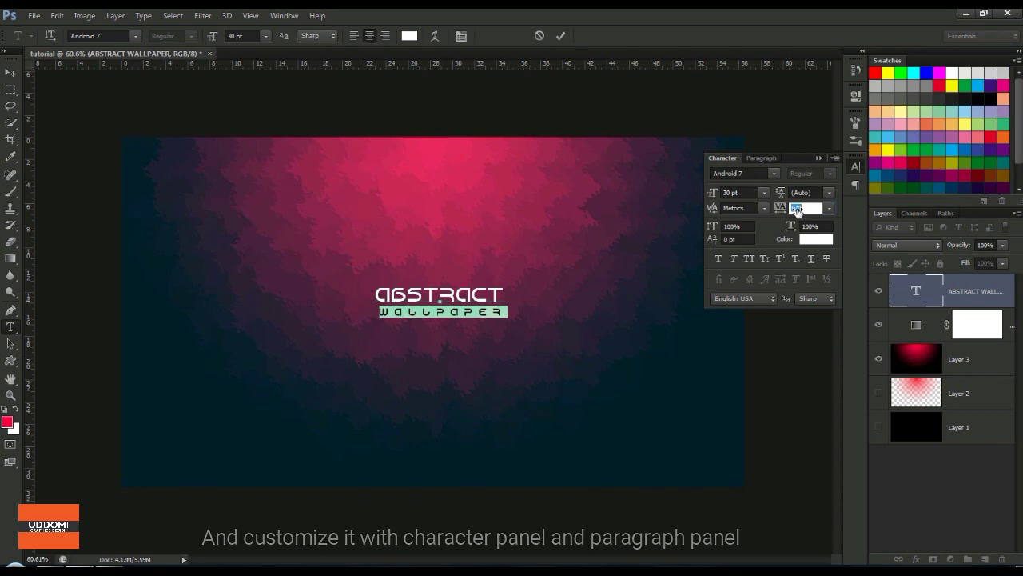
scroll(799, 211, up, 2)
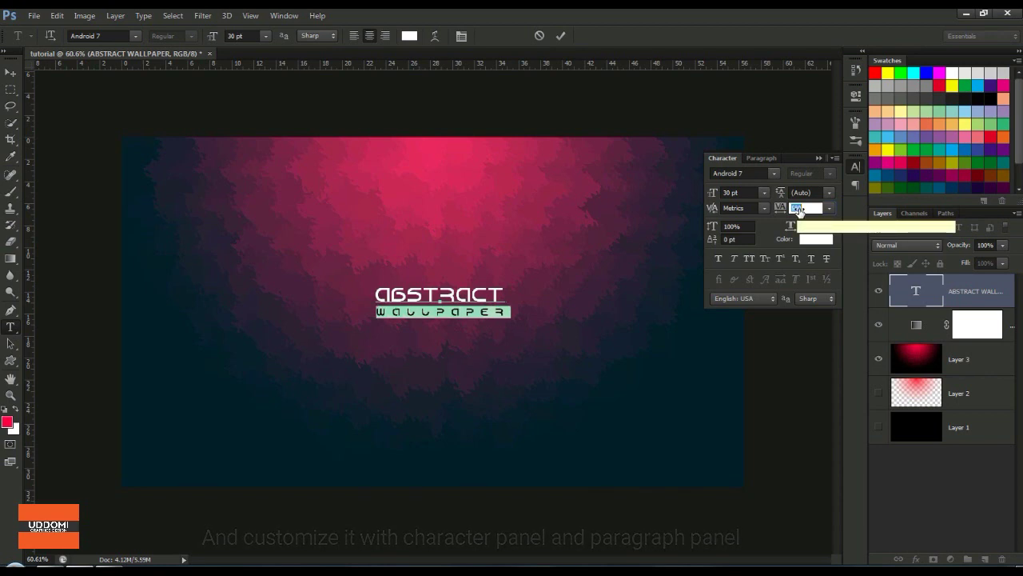
click(856, 167)
click(568, 38)
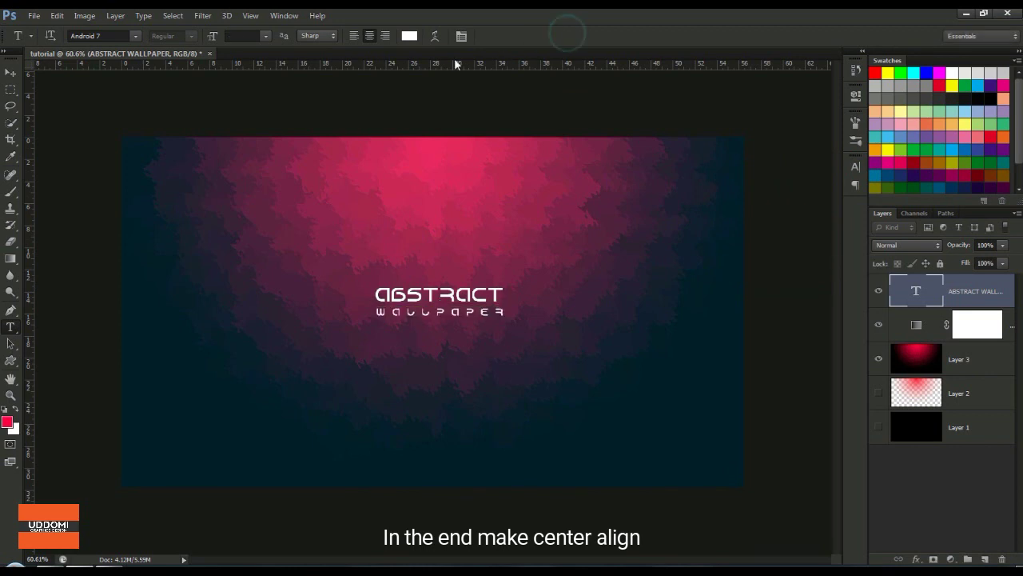
- Align the white ABSTRACT WALLPAPER text to the full-canvas selection's vertical and horizontal centres, then deselect
click(10, 73)
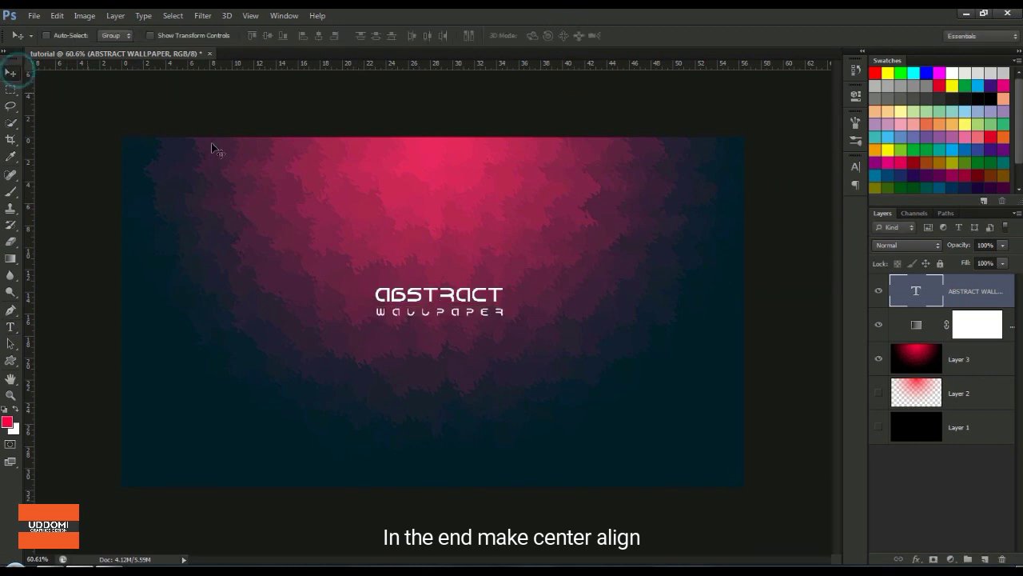
key(ctrl+a)
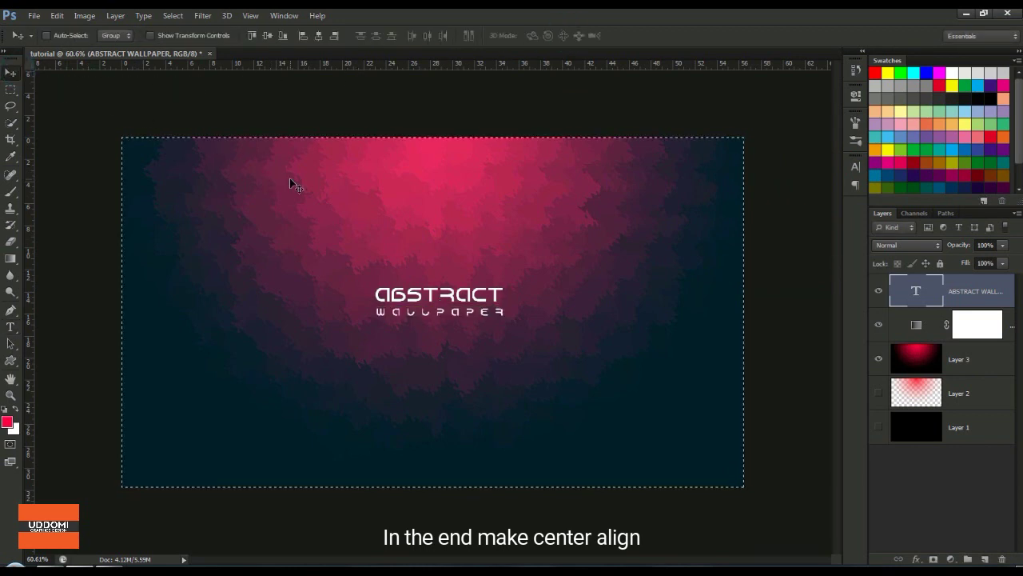
click(267, 35)
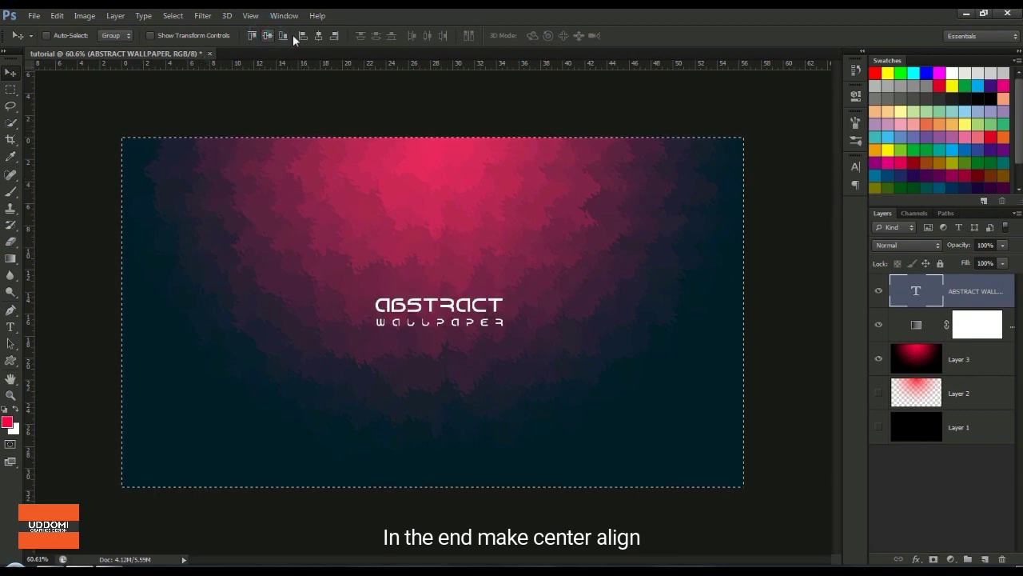
click(317, 36)
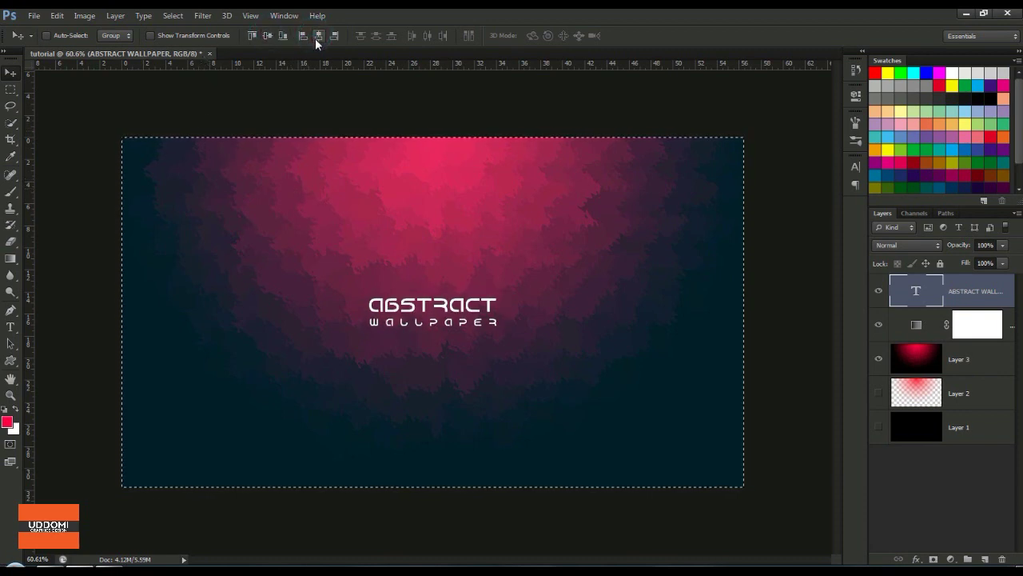
key(ctrl+d)
key(ctrl+plus)
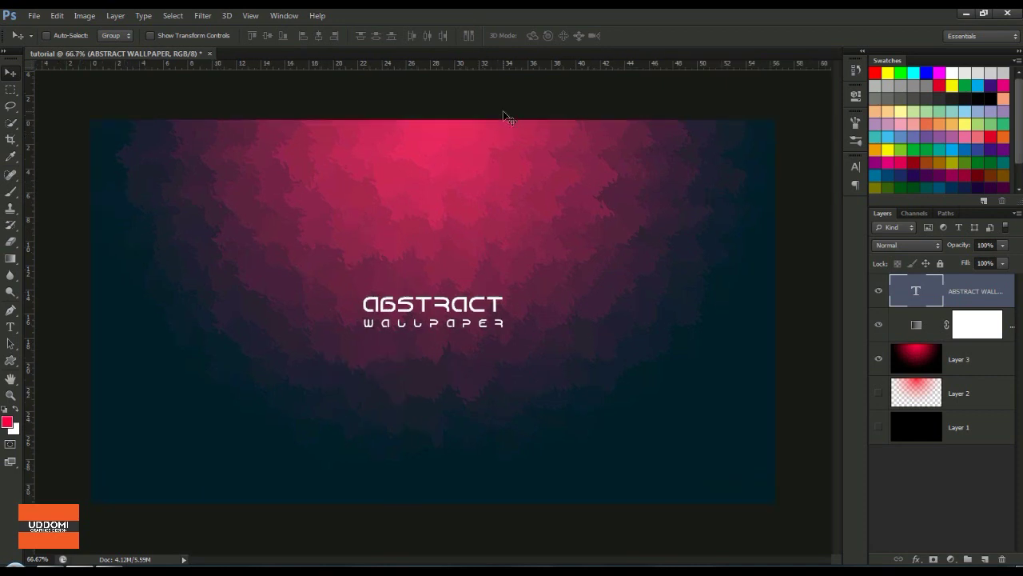
key(ctrl+plus)
key(ctrl+minus)
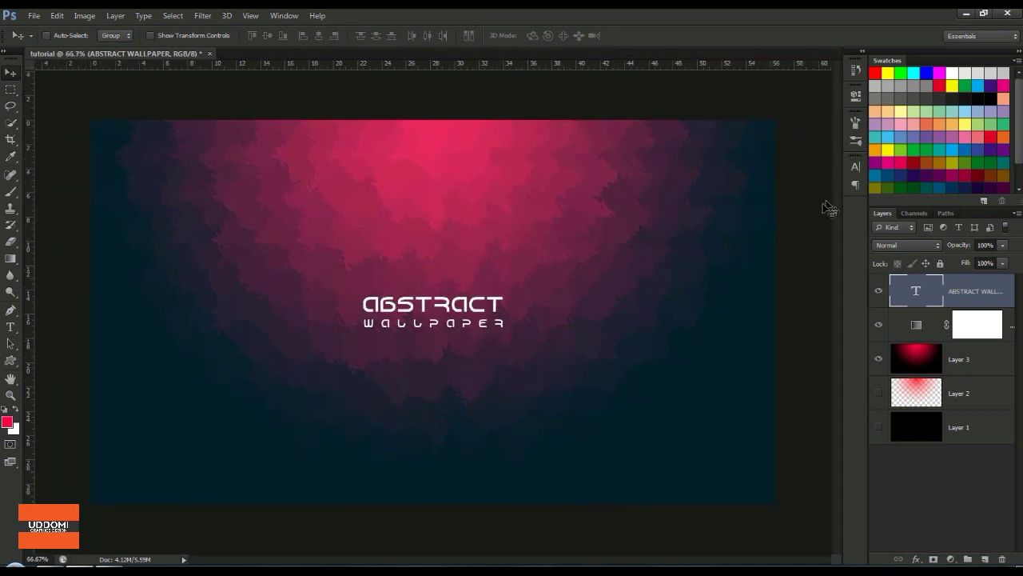